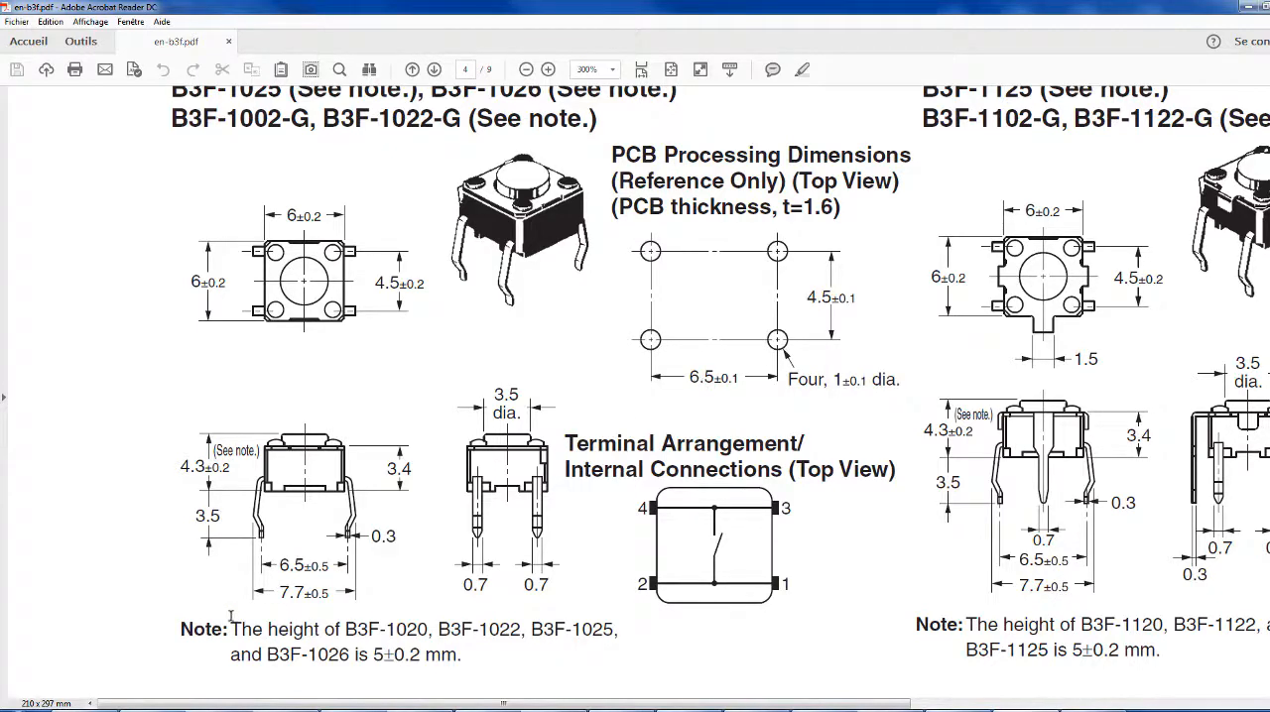
Switch the Proteus PCB layout to metric units and place a second pad 6.5 mm right of the origin pad, following the datasheet's pin spacing
{"action": "left_click_drag", "start_coordinate": [287, 564], "coordinate": [328, 566]}
{"action": "left_click", "coordinate": [314, 572]}
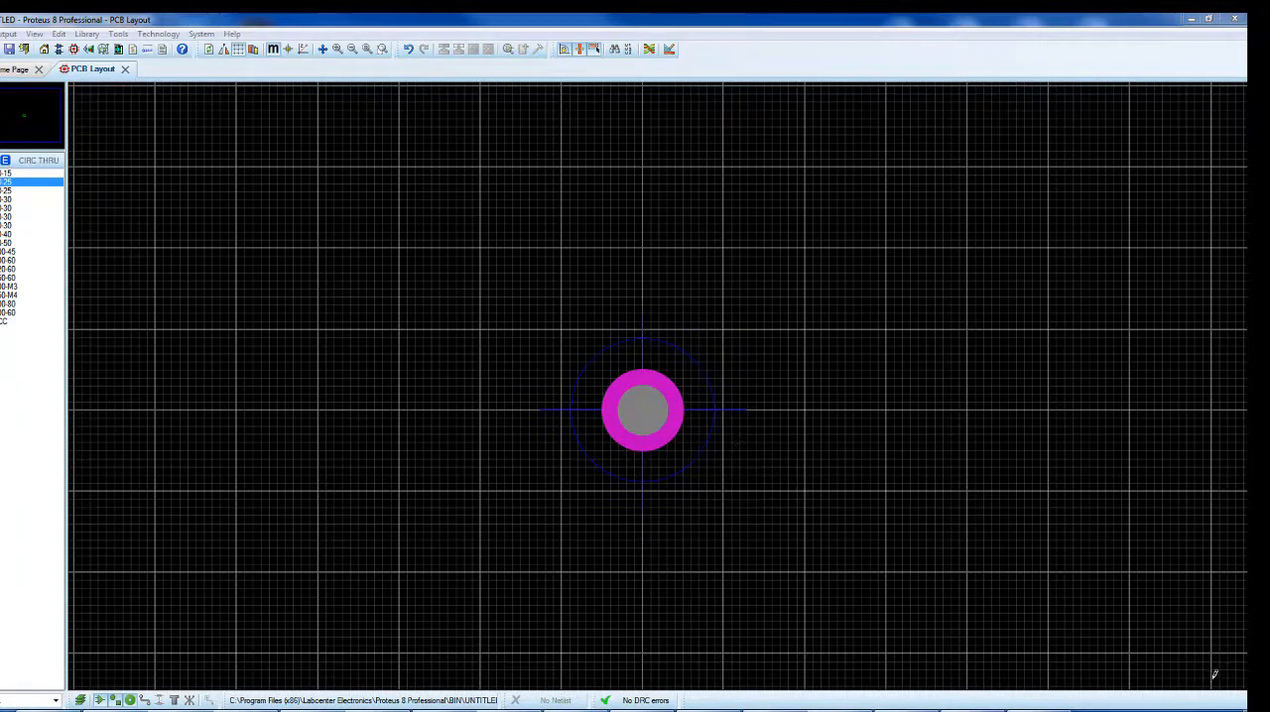
{"action": "left_click", "coordinate": [274, 50]}
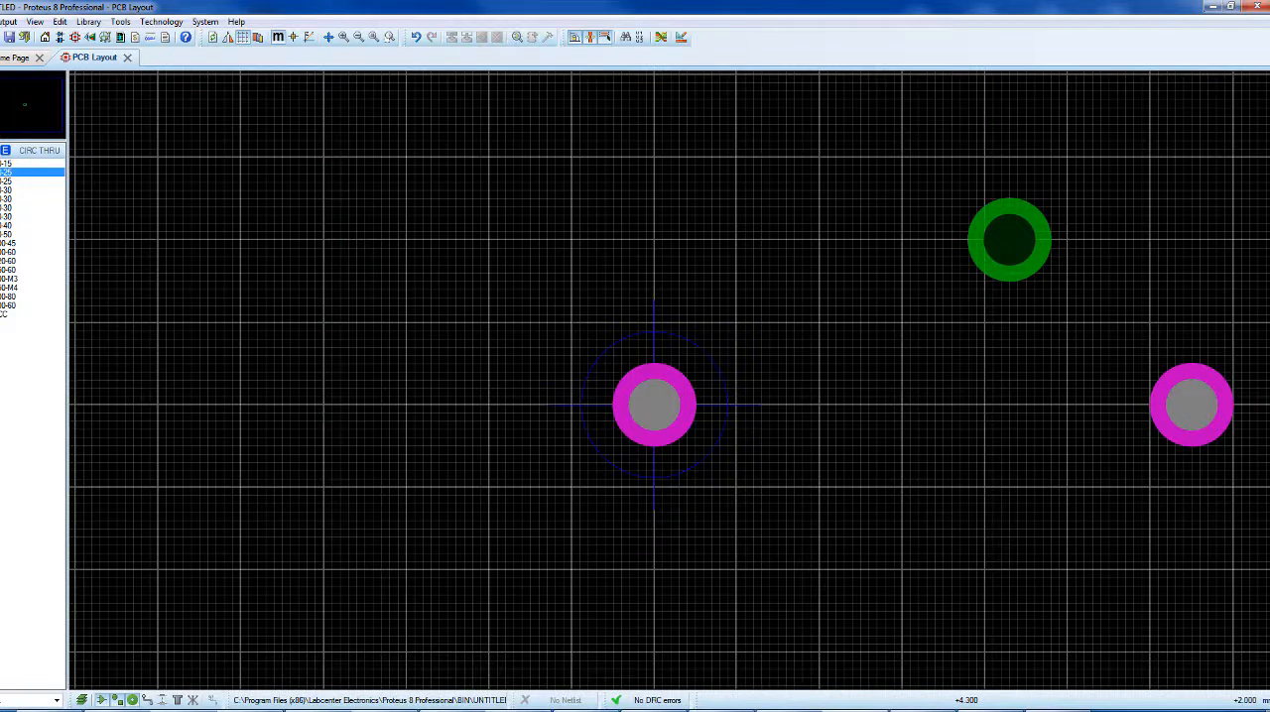
{"action": "scroll", "coordinate": [1009, 240], "scroll_direction": "down", "scroll_amount": 1}
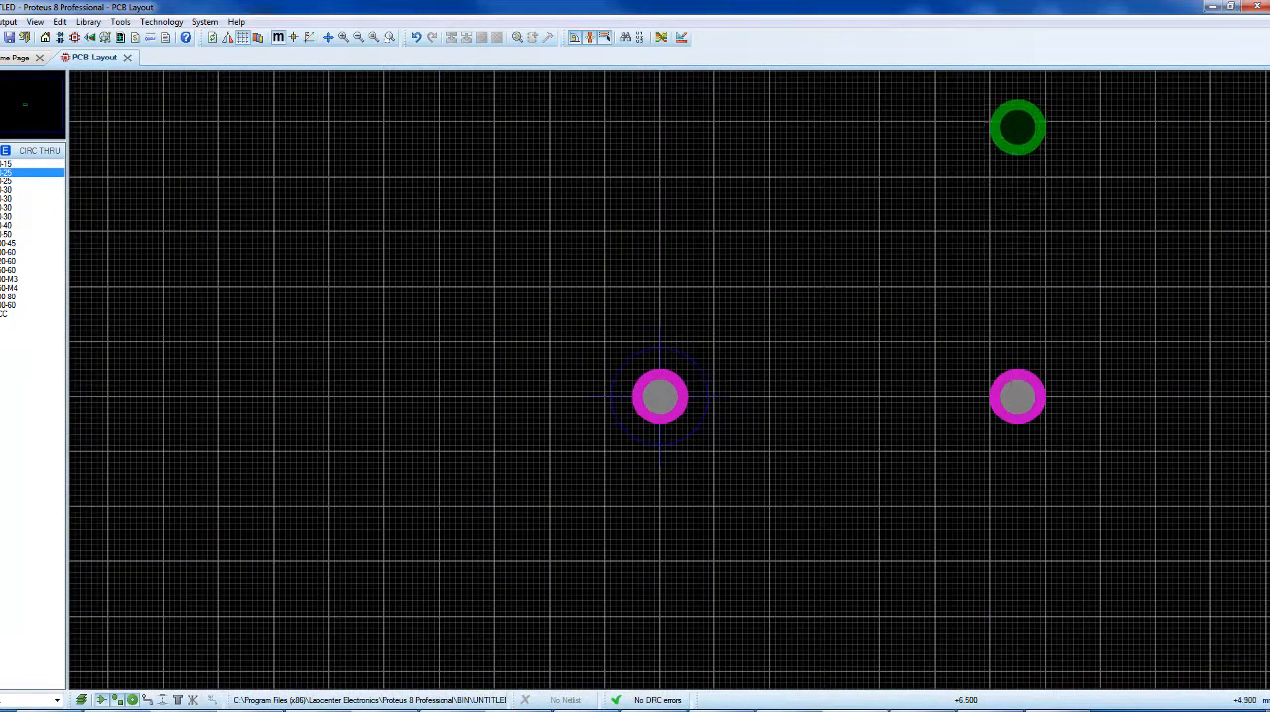
Look up the vertical pin spacing in the datasheet and place pads 4.5 mm above the two existing ones in the Proteus layout
{"action": "left_click", "coordinate": [436, 710]}
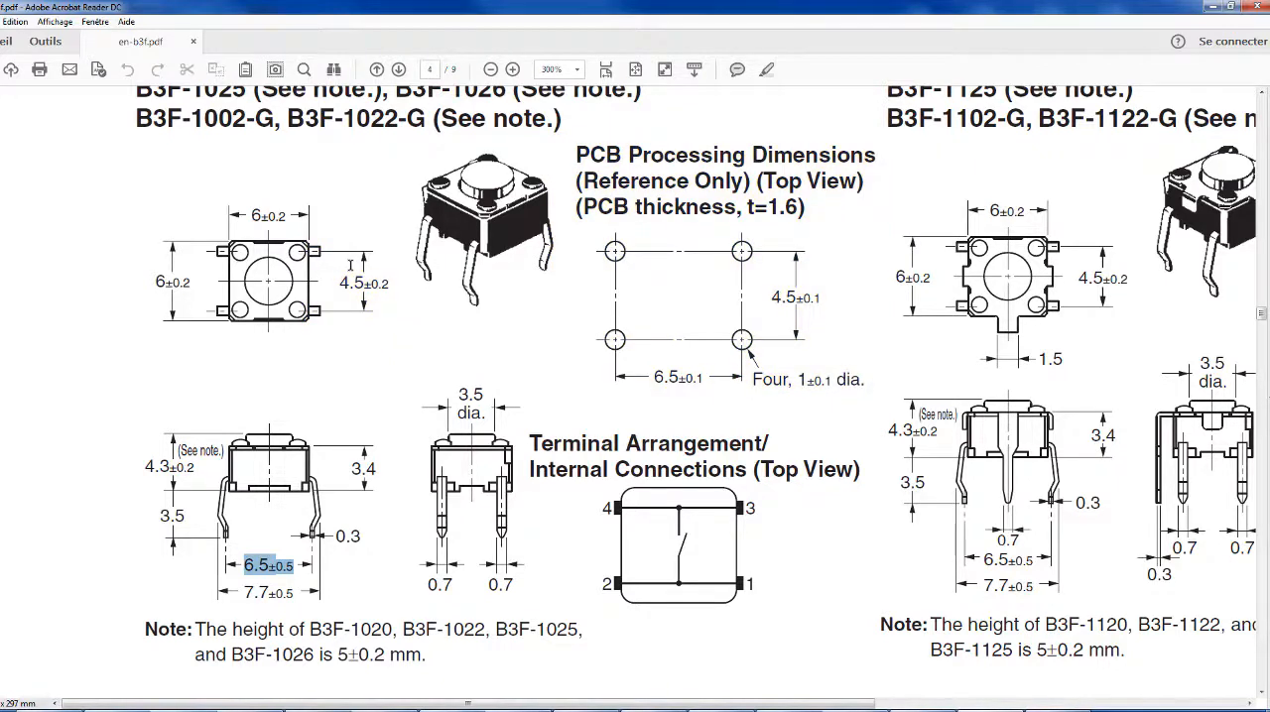
{"action": "left_click_drag", "start_coordinate": [340, 280], "coordinate": [389, 285]}
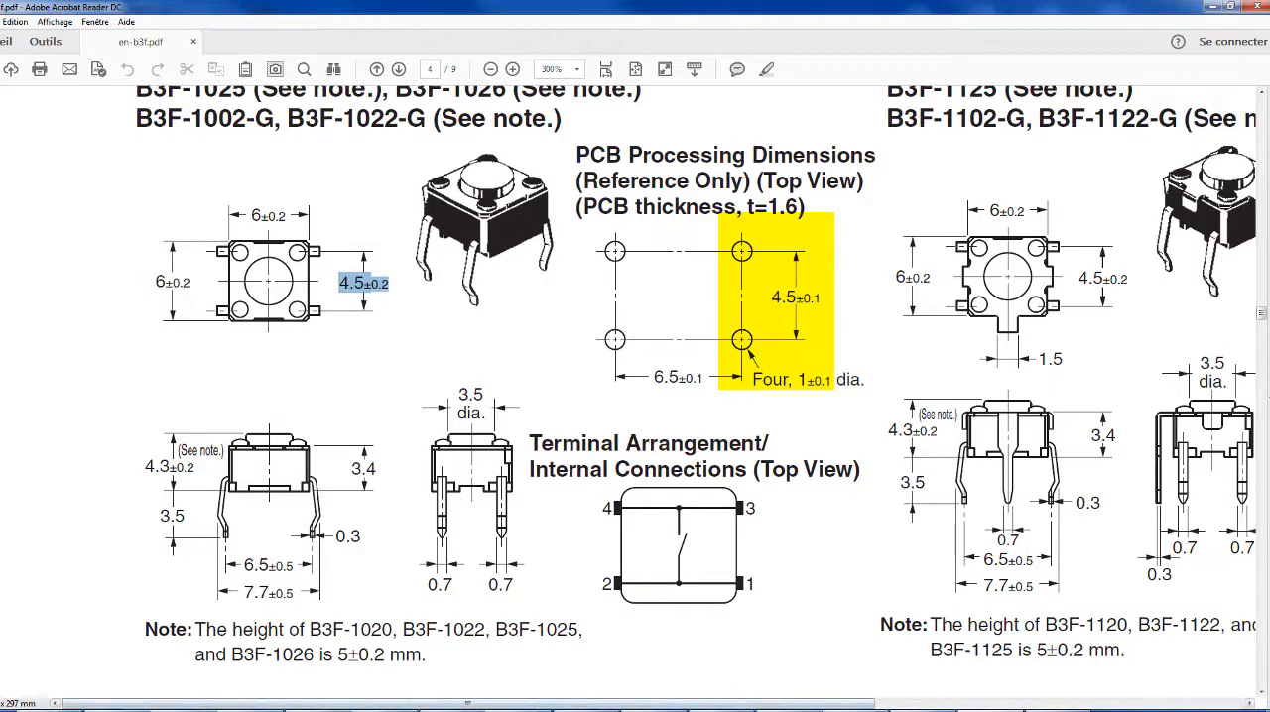
{"action": "left_click", "coordinate": [794, 662]}
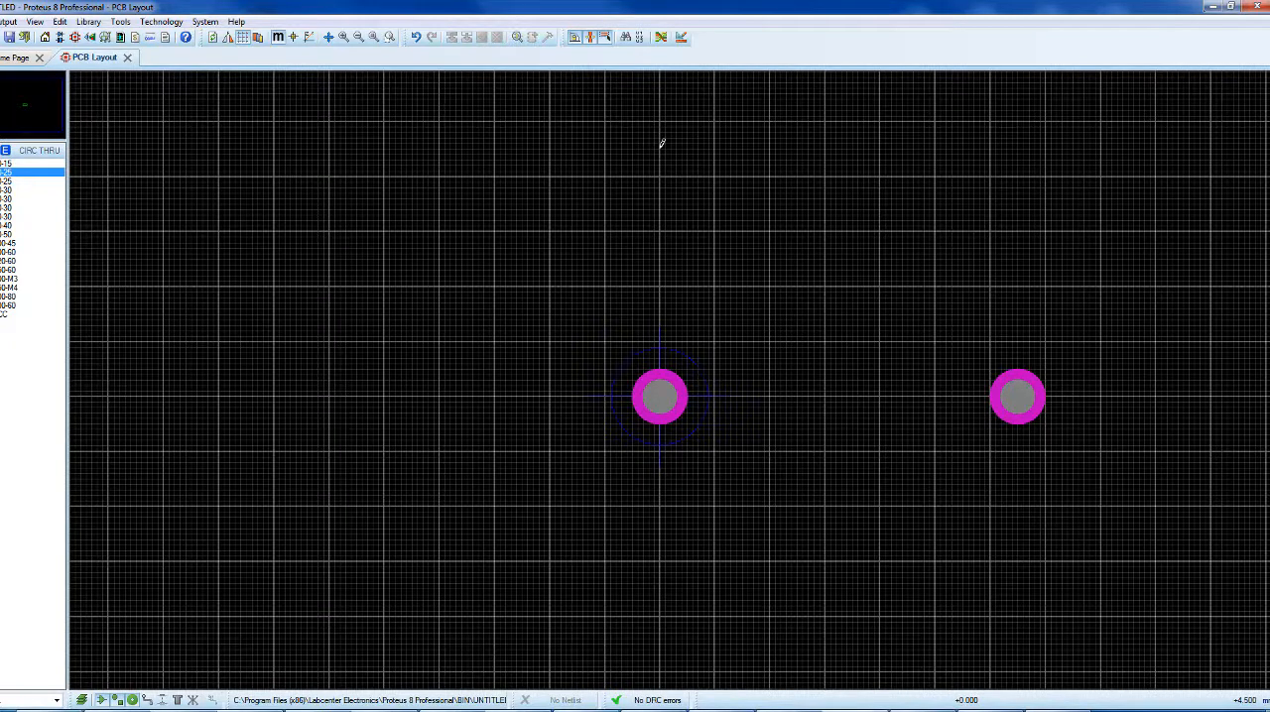
{"action": "left_click", "coordinate": [662, 144]}
{"action": "left_click", "coordinate": [660, 149]}
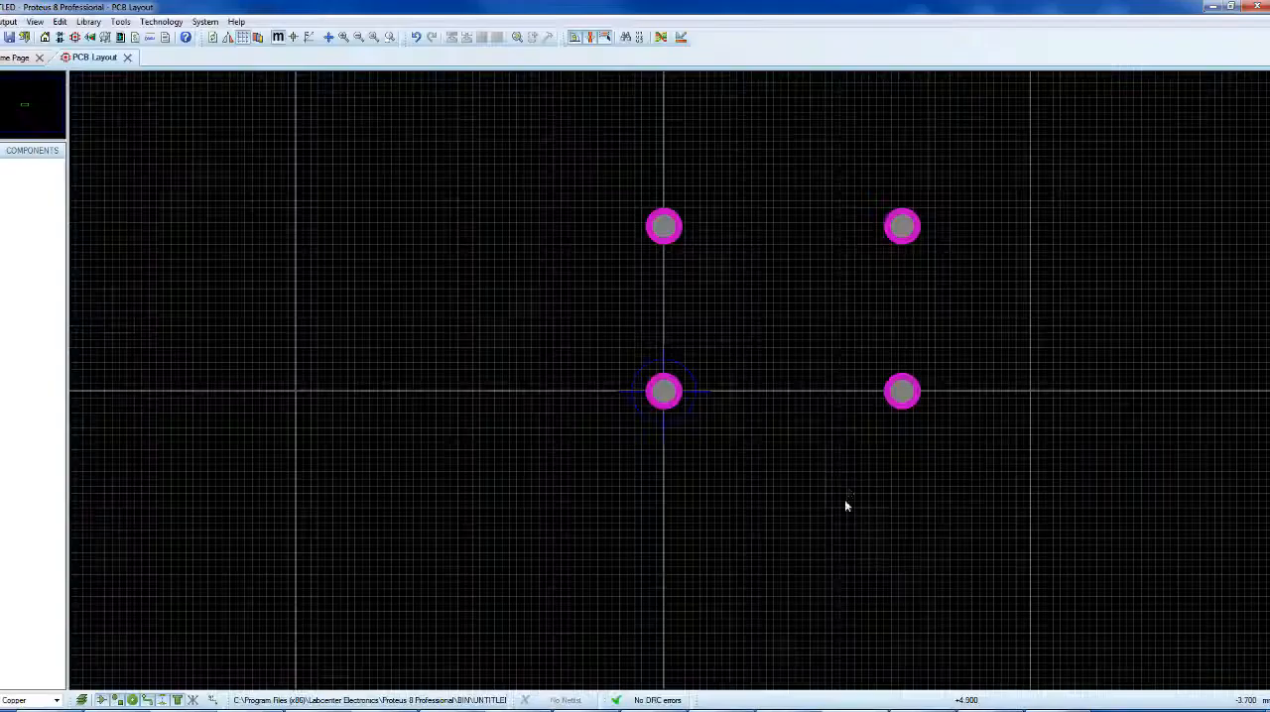
Assign pin number 1 to the footprint's lower-right pad, following the datasheet's terminal arrangement
{"action": "right_click", "coordinate": [917, 385]}
{"action": "left_click", "coordinate": [950, 411]}
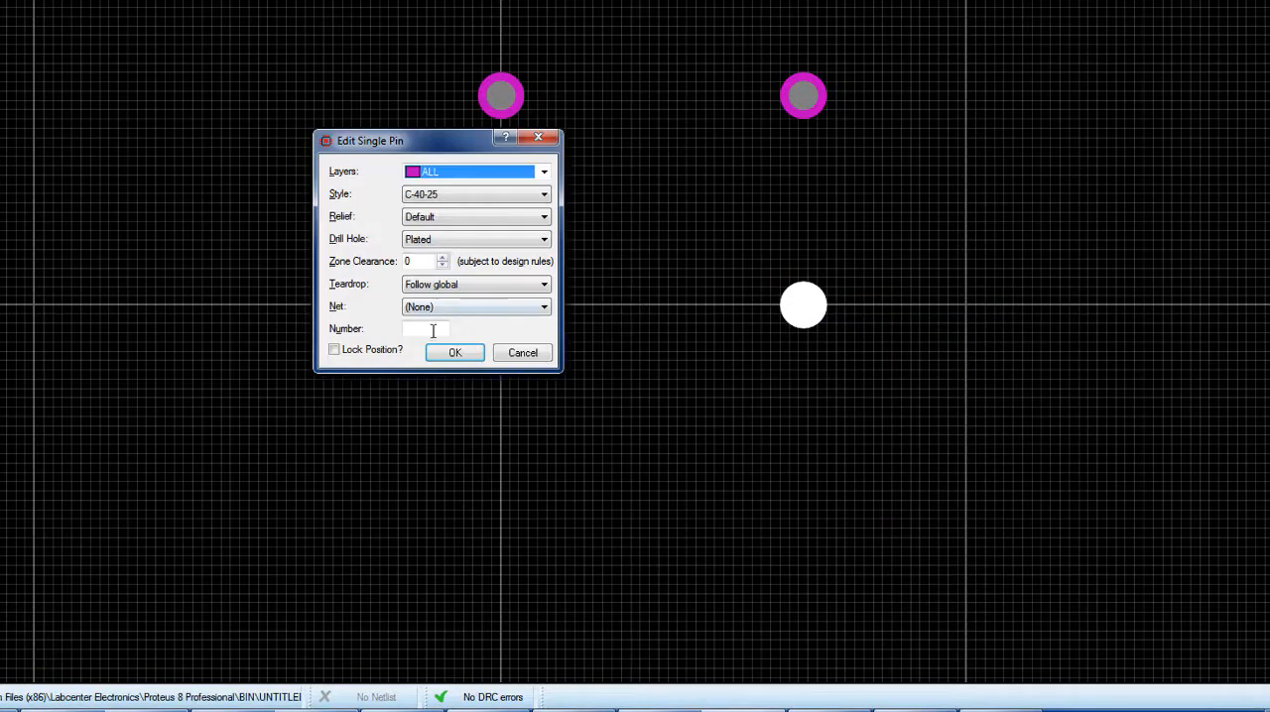
{"action": "left_click", "coordinate": [426, 329]}
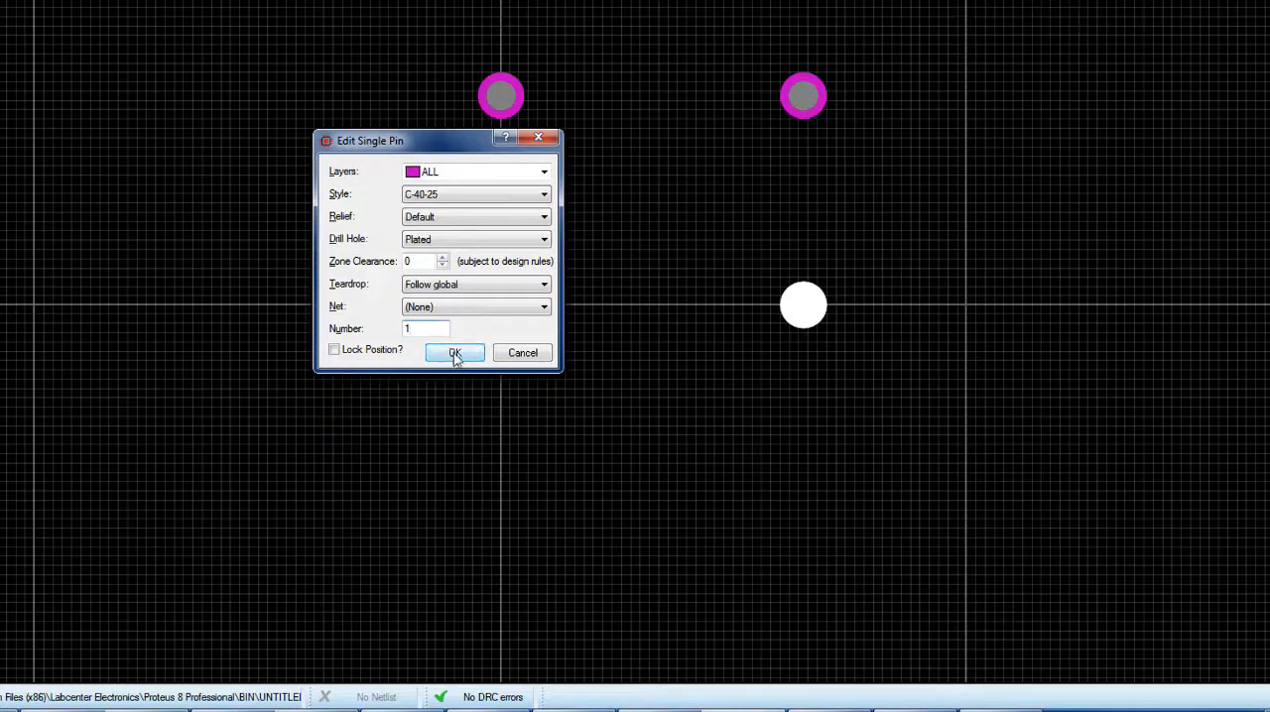
{"action": "left_click", "coordinate": [454, 354]}
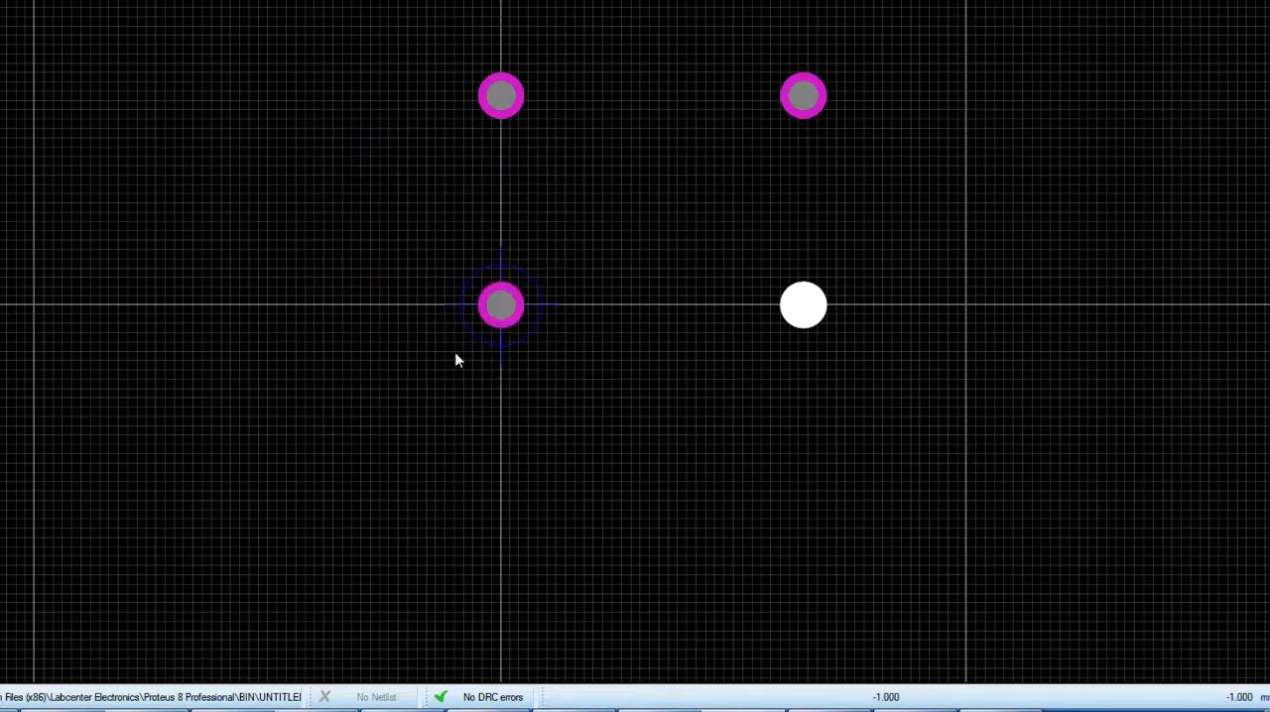
{"action": "left_click", "coordinate": [817, 184]}
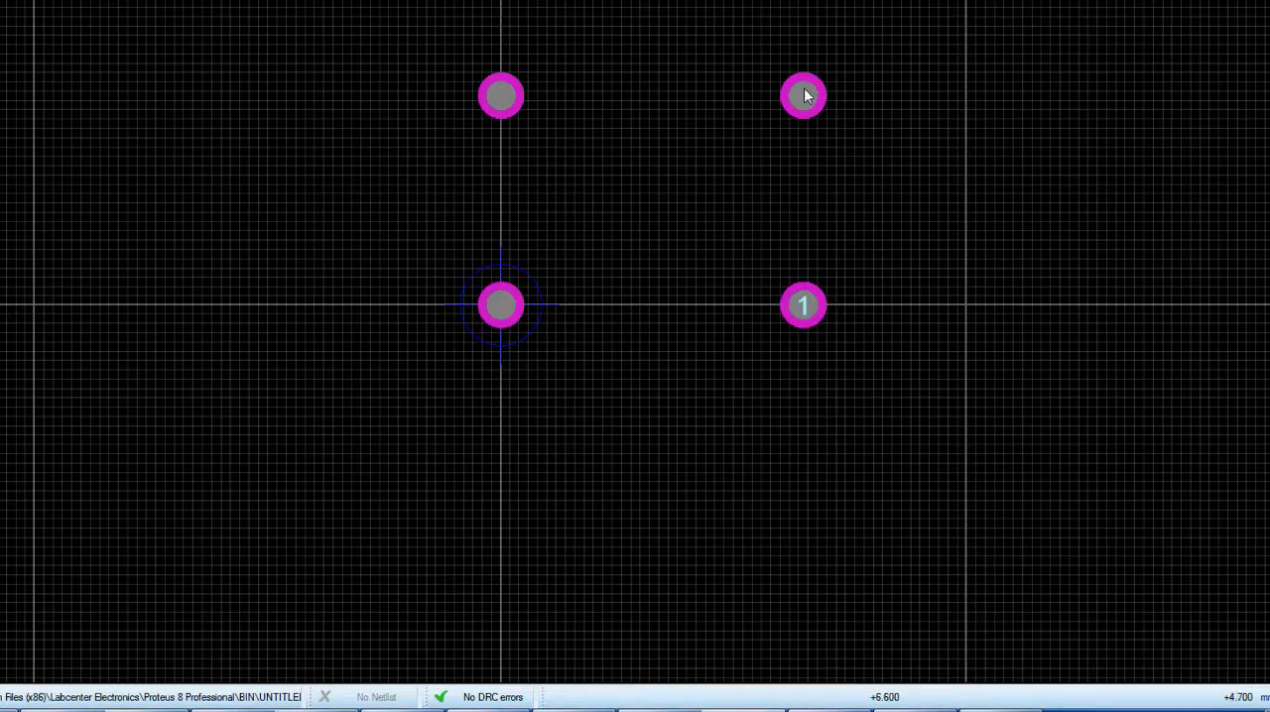
Assign pin number 3 to the footprint's upper-right pad
{"action": "right_click", "coordinate": [804, 95]}
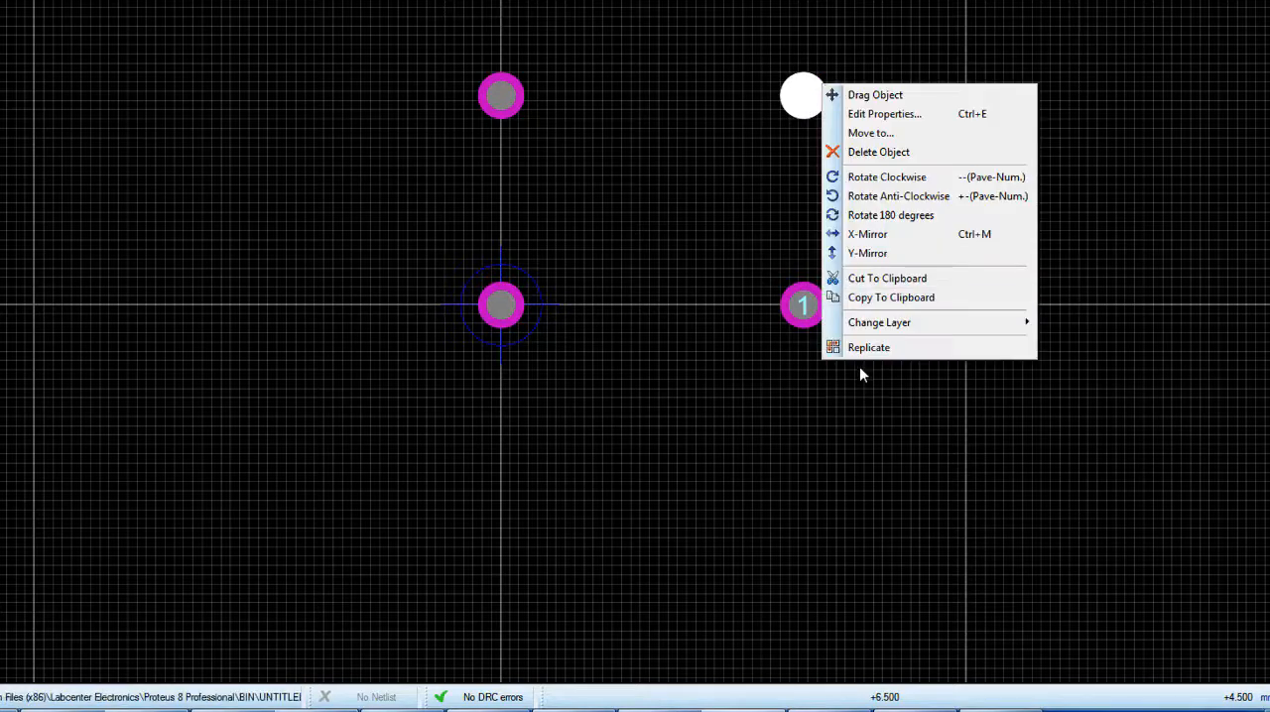
{"action": "left_click", "coordinate": [849, 116]}
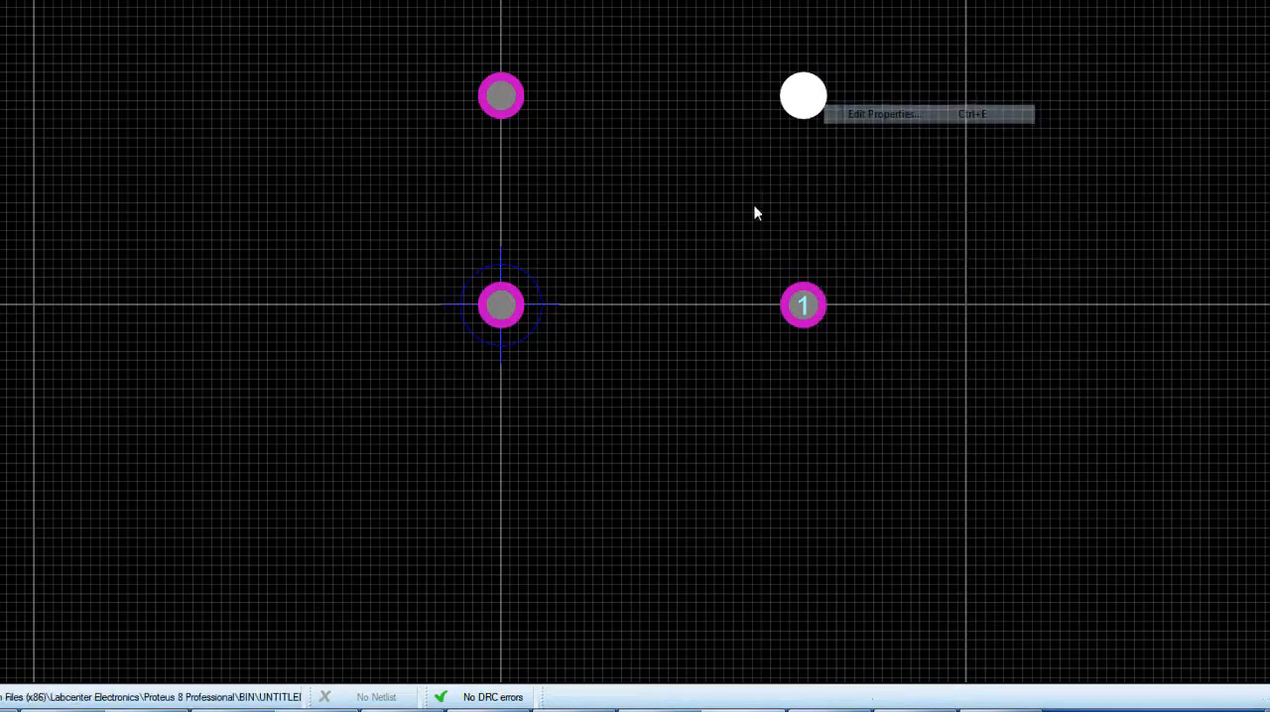
{"action": "left_click", "coordinate": [412, 329]}
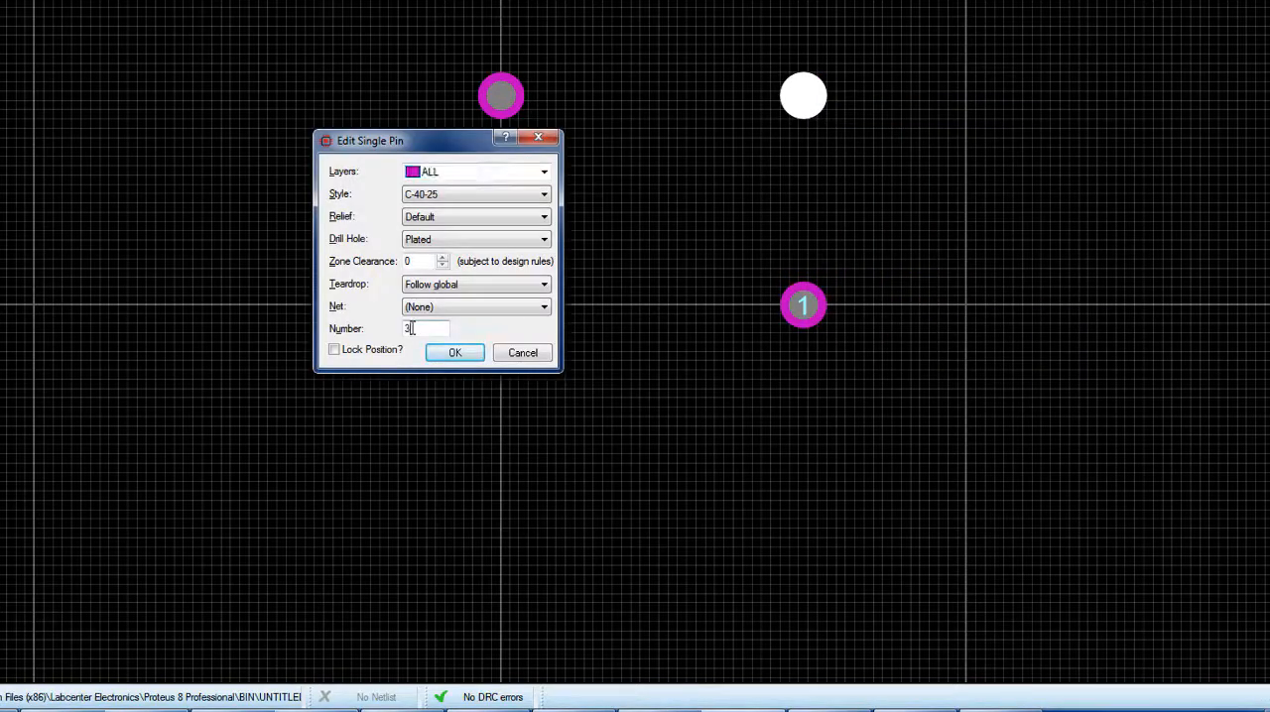
{"action": "type", "text": "3"}
{"action": "left_click", "coordinate": [449, 354]}
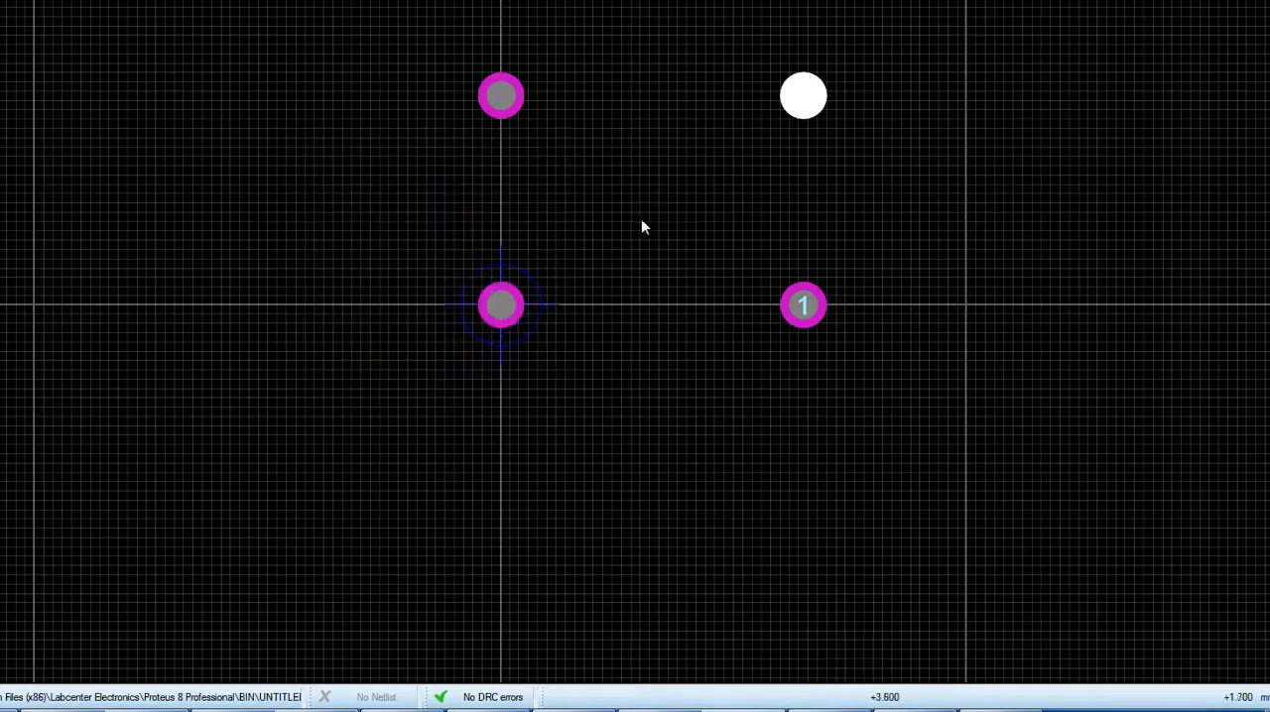
Assign pin number 4 to the footprint's upper-left pad
{"action": "right_click", "coordinate": [499, 97]}
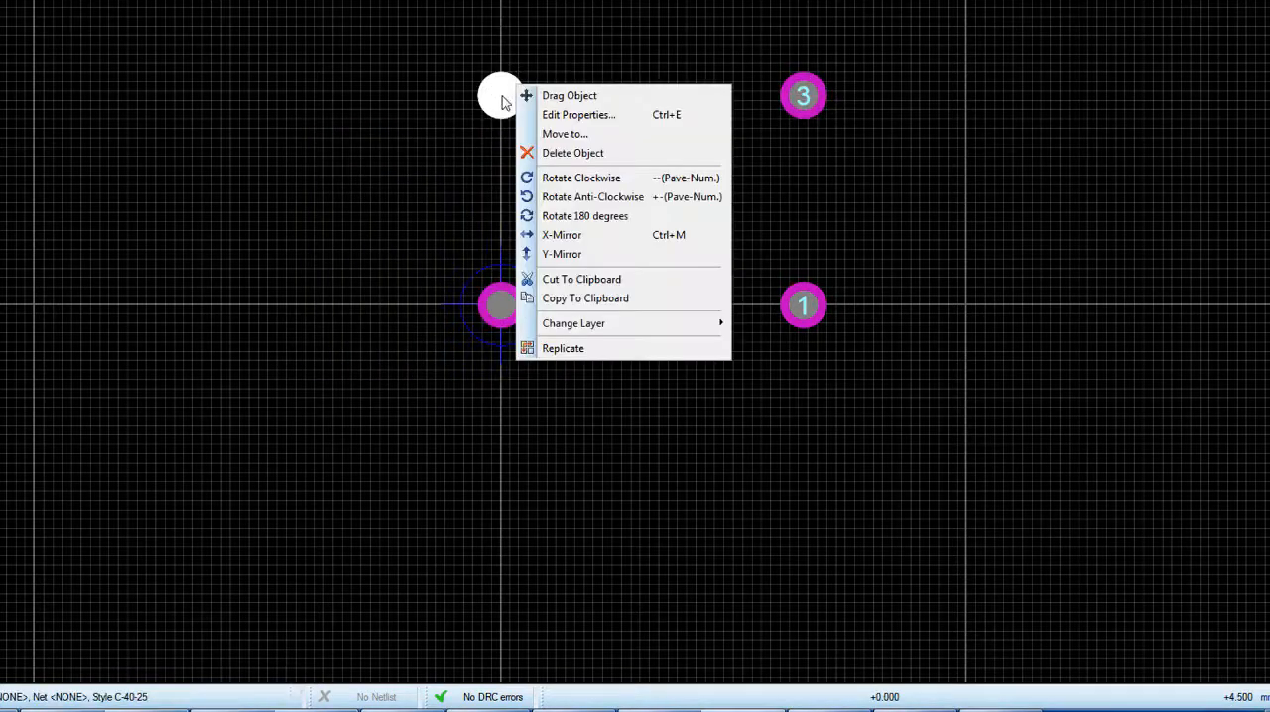
{"action": "left_click", "coordinate": [579, 116]}
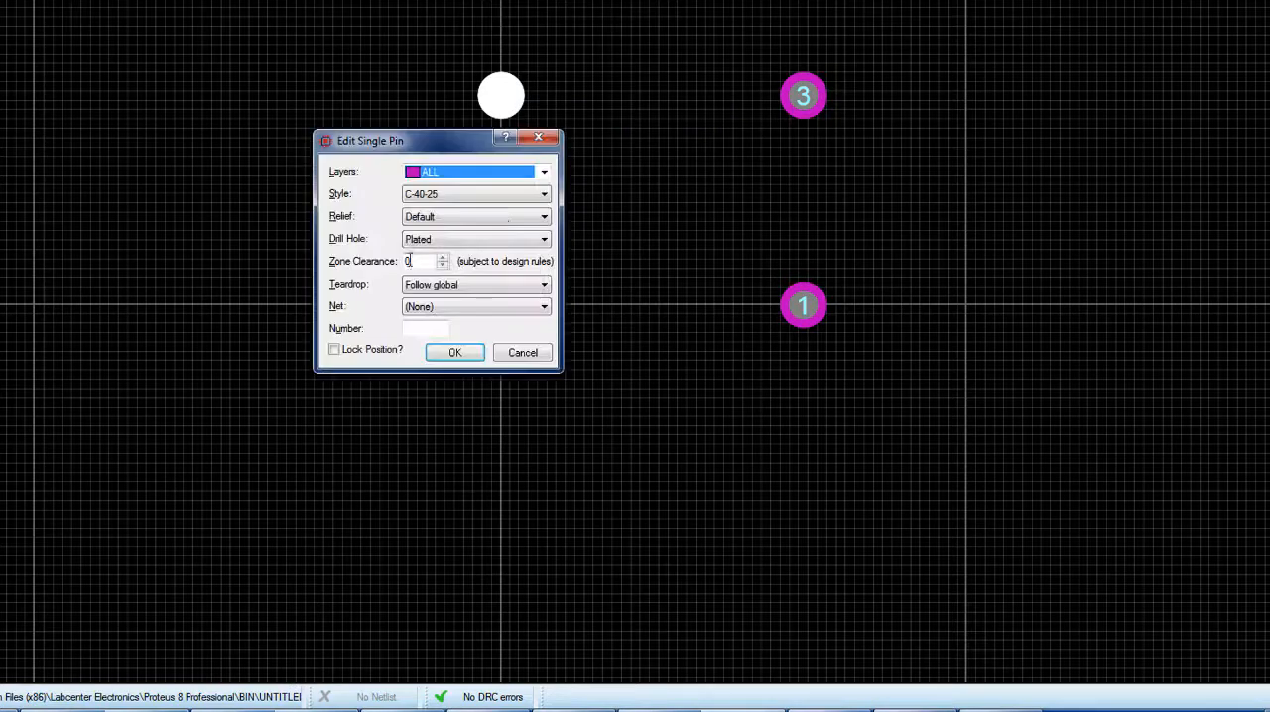
{"action": "left_click", "coordinate": [423, 332]}
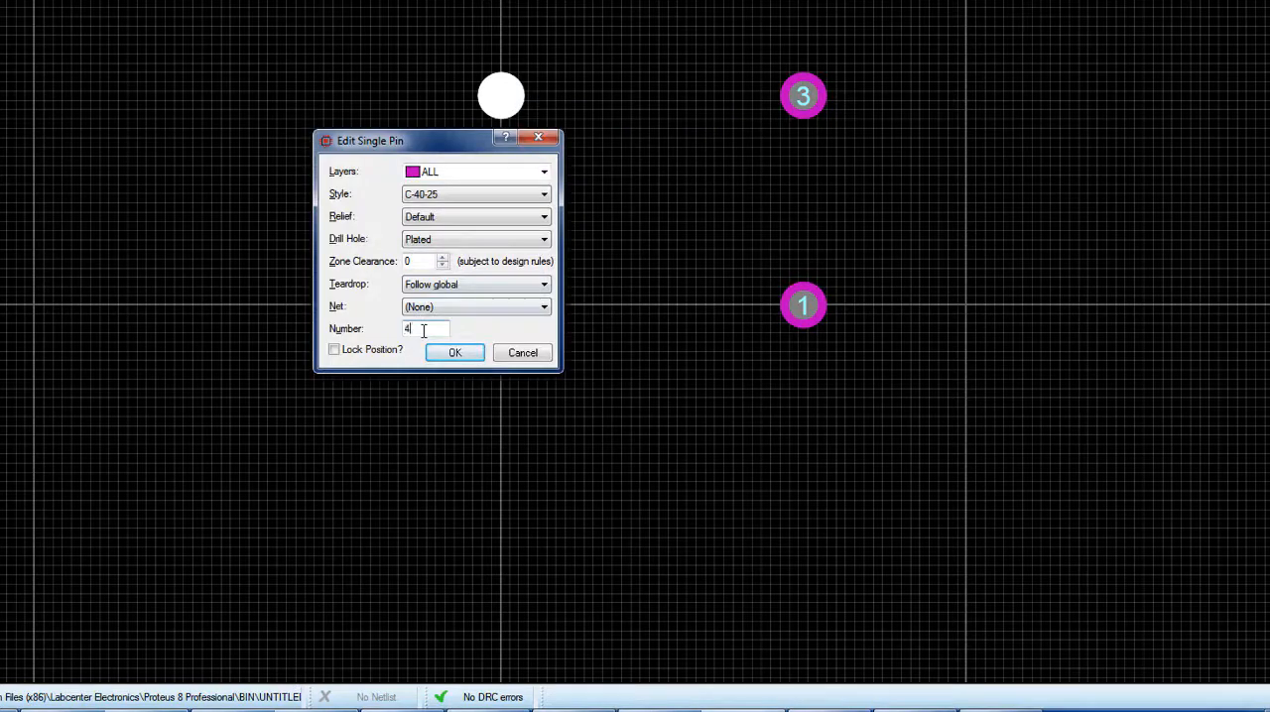
{"action": "left_click", "coordinate": [454, 352]}
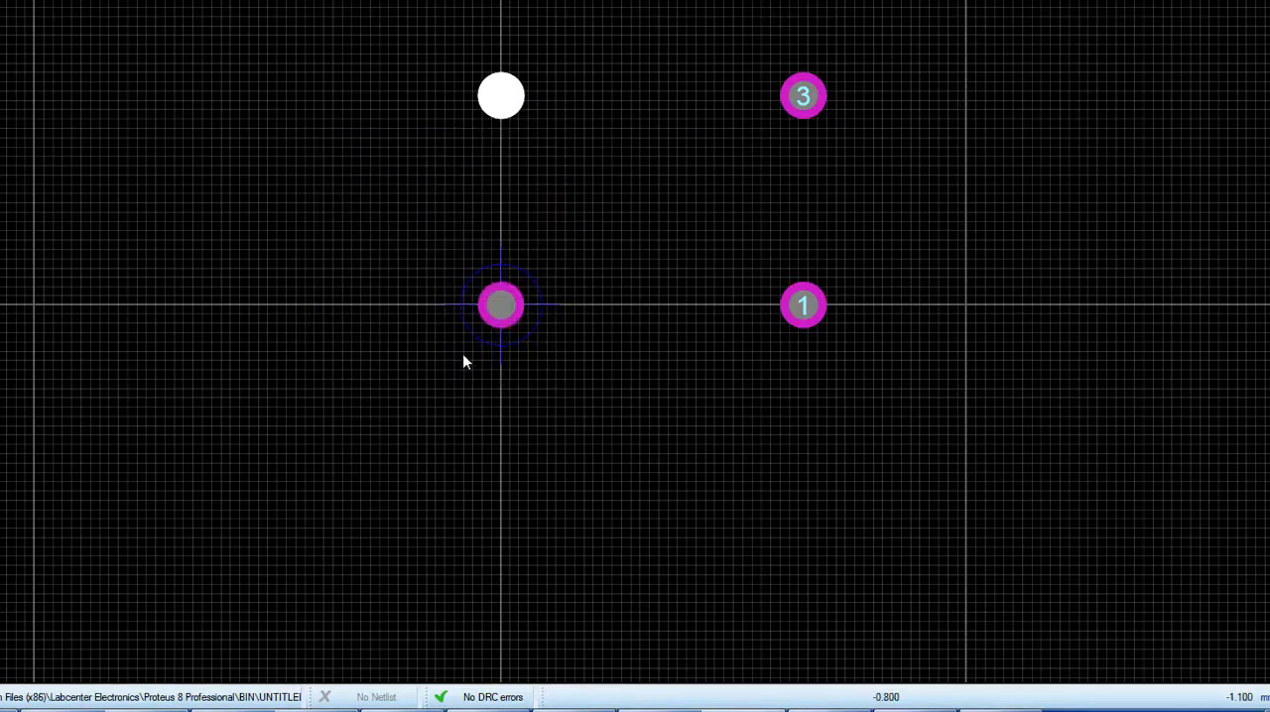
Assign pin number 2 to the footprint's lower-left pad at the origin
{"action": "left_click", "coordinate": [499, 311]}
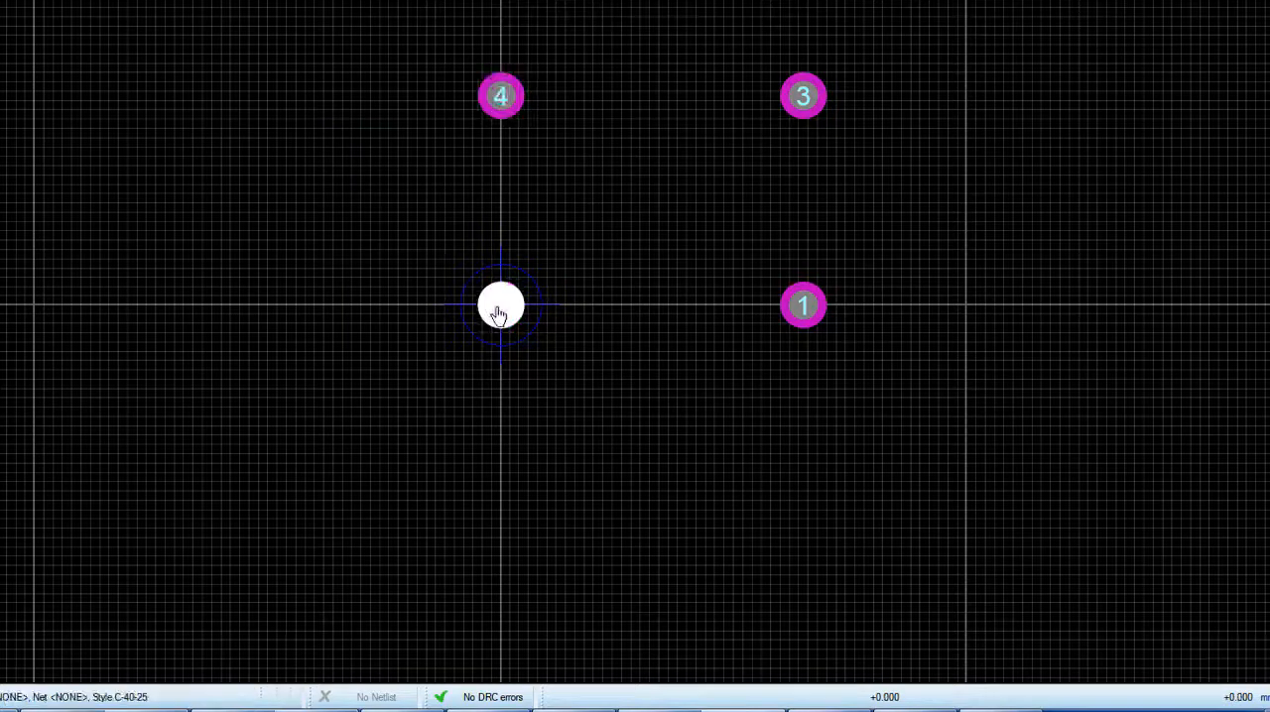
{"action": "right_click", "coordinate": [499, 307]}
{"action": "left_click", "coordinate": [541, 326]}
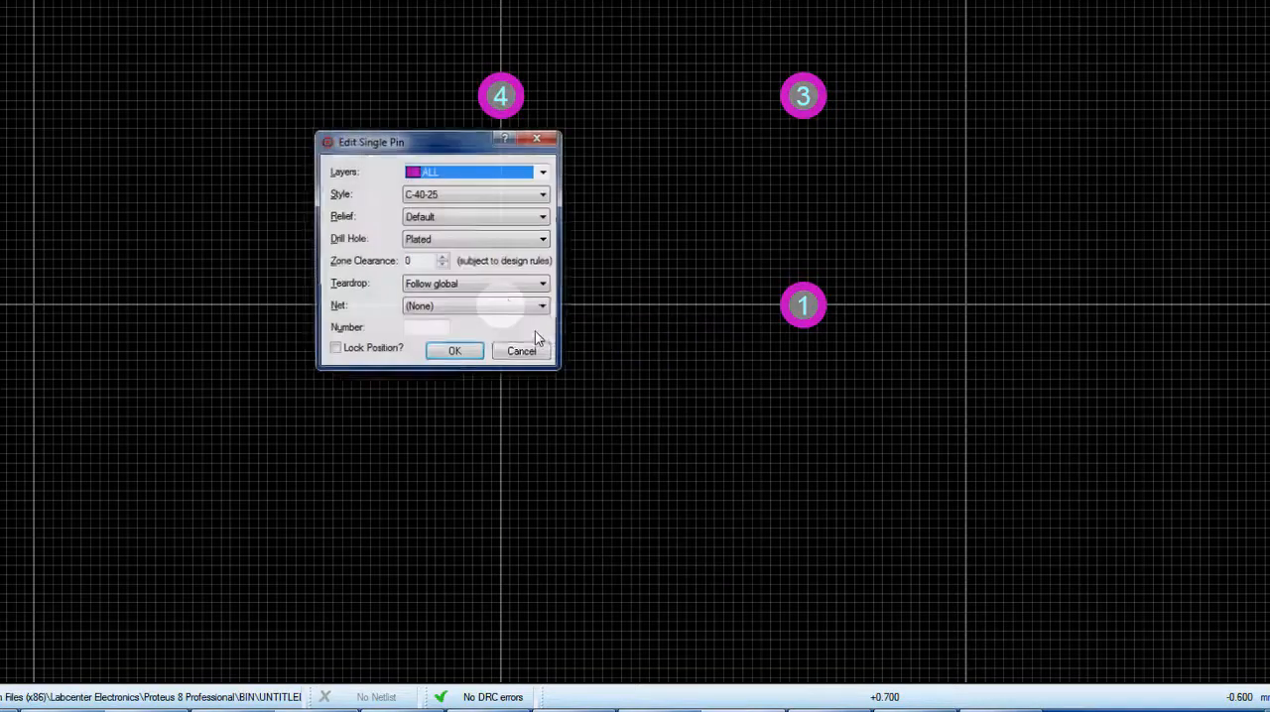
{"action": "left_click", "coordinate": [419, 328]}
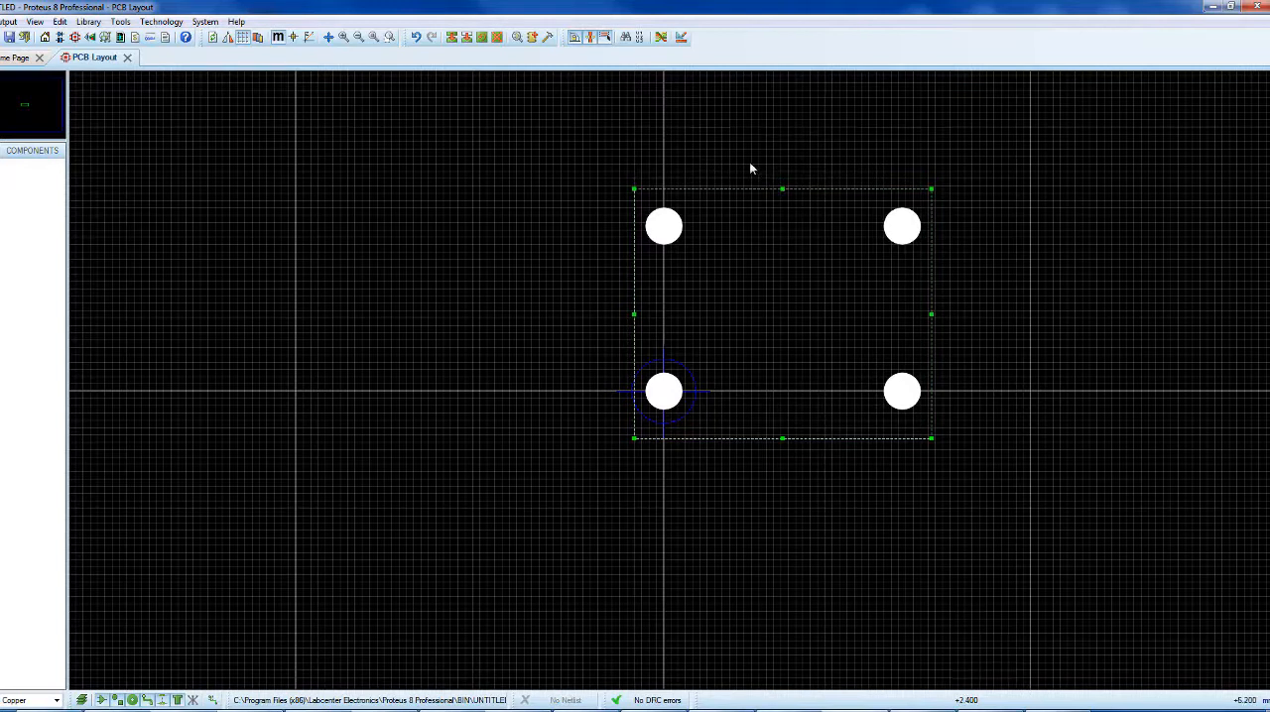
{"action": "left_click", "coordinate": [750, 166]}
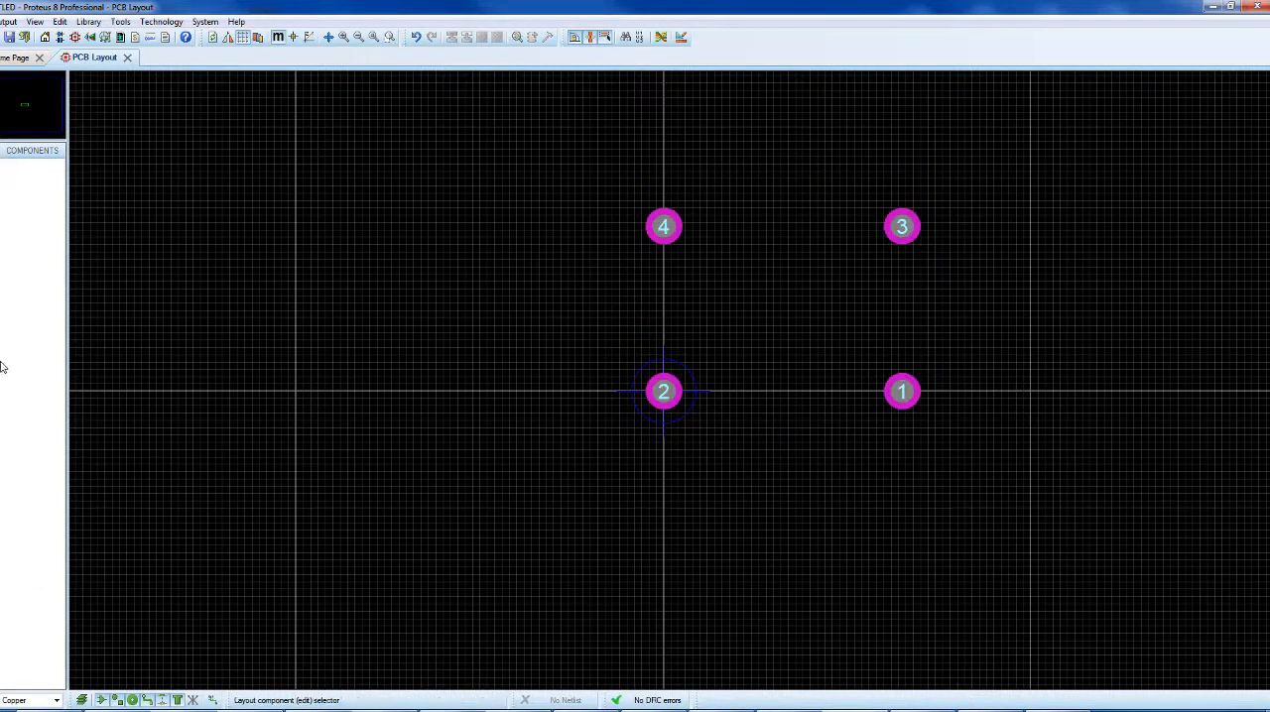
Draw a silkscreen rectangle of about 8.2 by 6.5 mm around the four numbered pads
{"action": "left_click", "coordinate": [4, 430]}
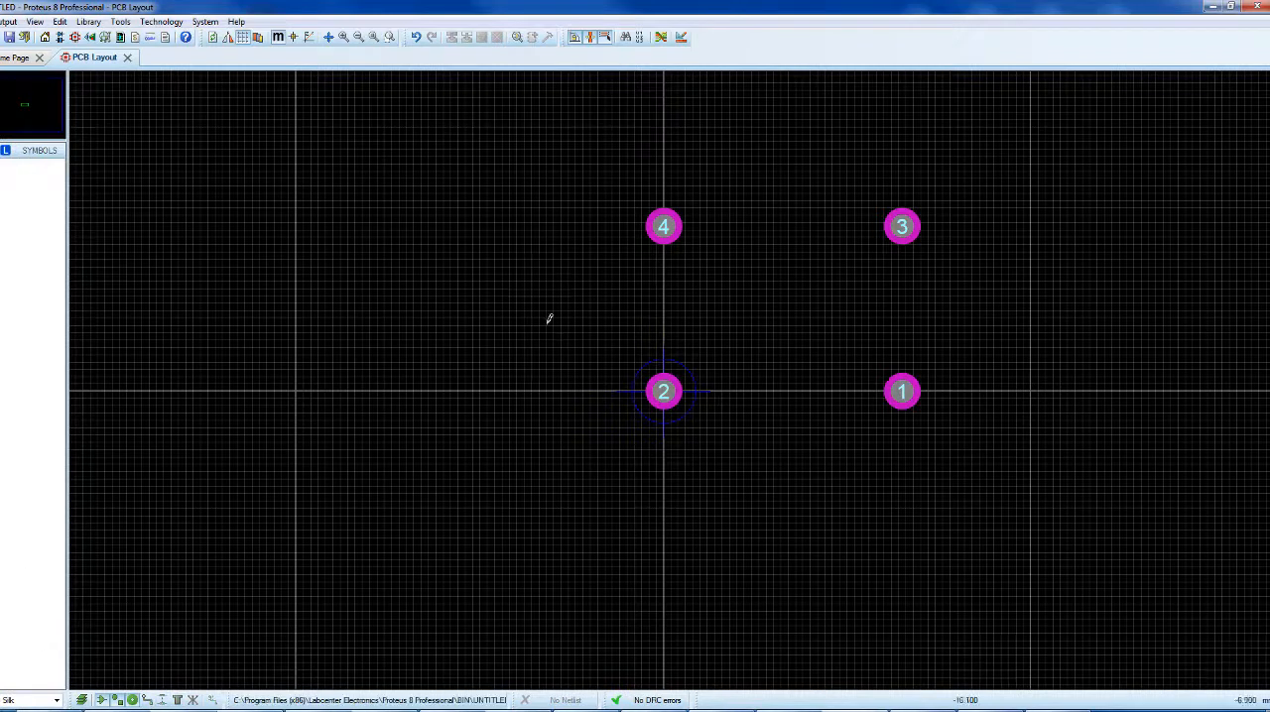
{"action": "left_click", "coordinate": [635, 185]}
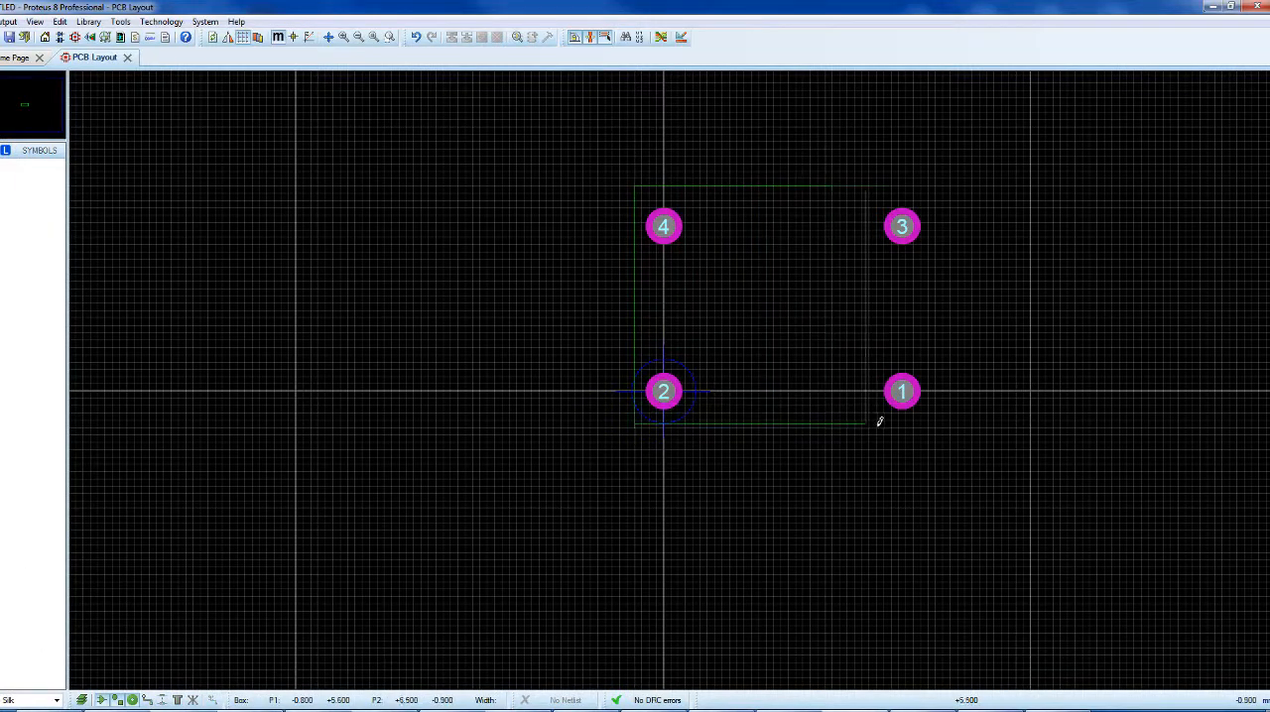
{"action": "left_click", "coordinate": [939, 420]}
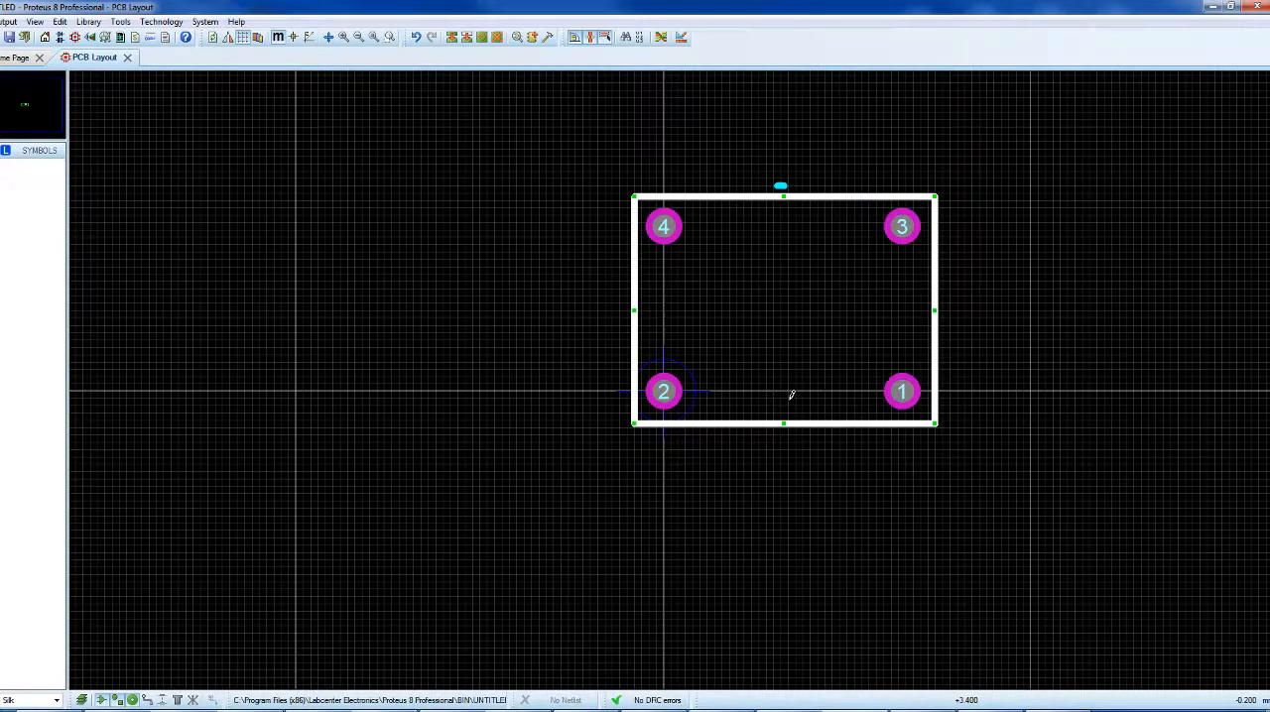
Make a package from the whole footprint with the tactileswitch-short.STEP model rotated 90 in X, and preview it from above
{"action": "left_click", "coordinate": [625, 153]}
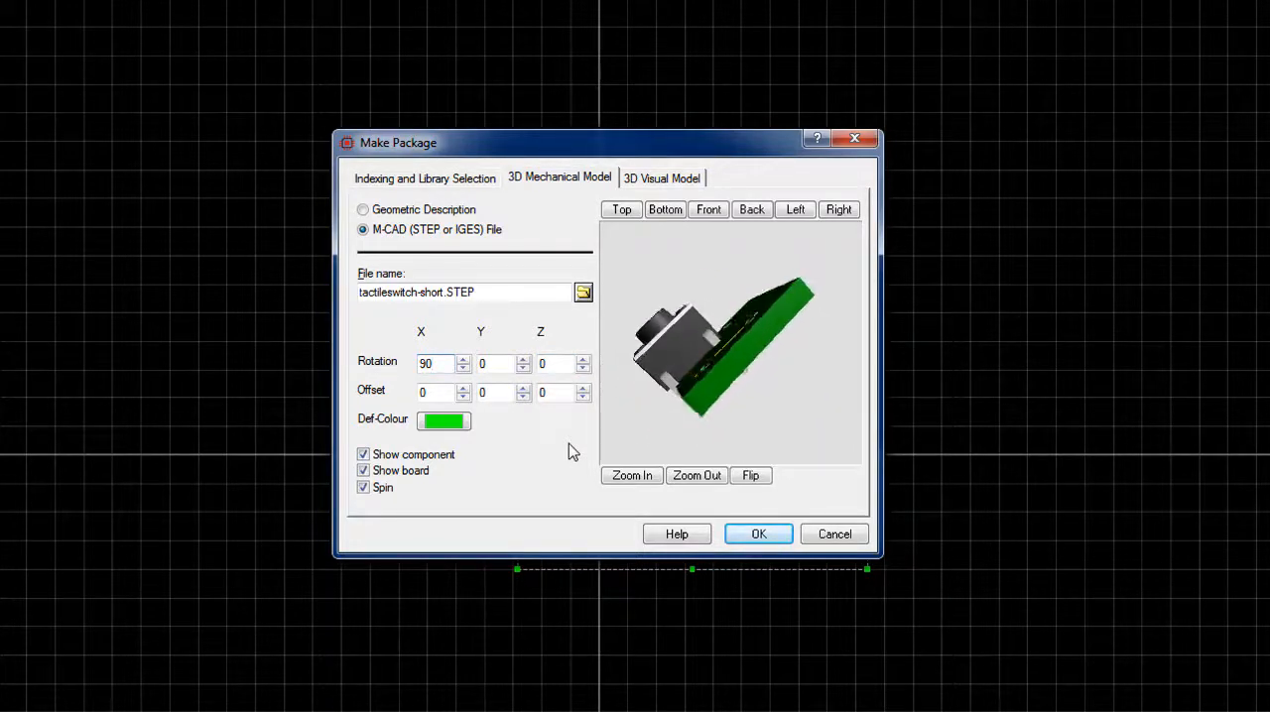
{"action": "left_click", "coordinate": [665, 213]}
{"action": "left_click", "coordinate": [708, 211]}
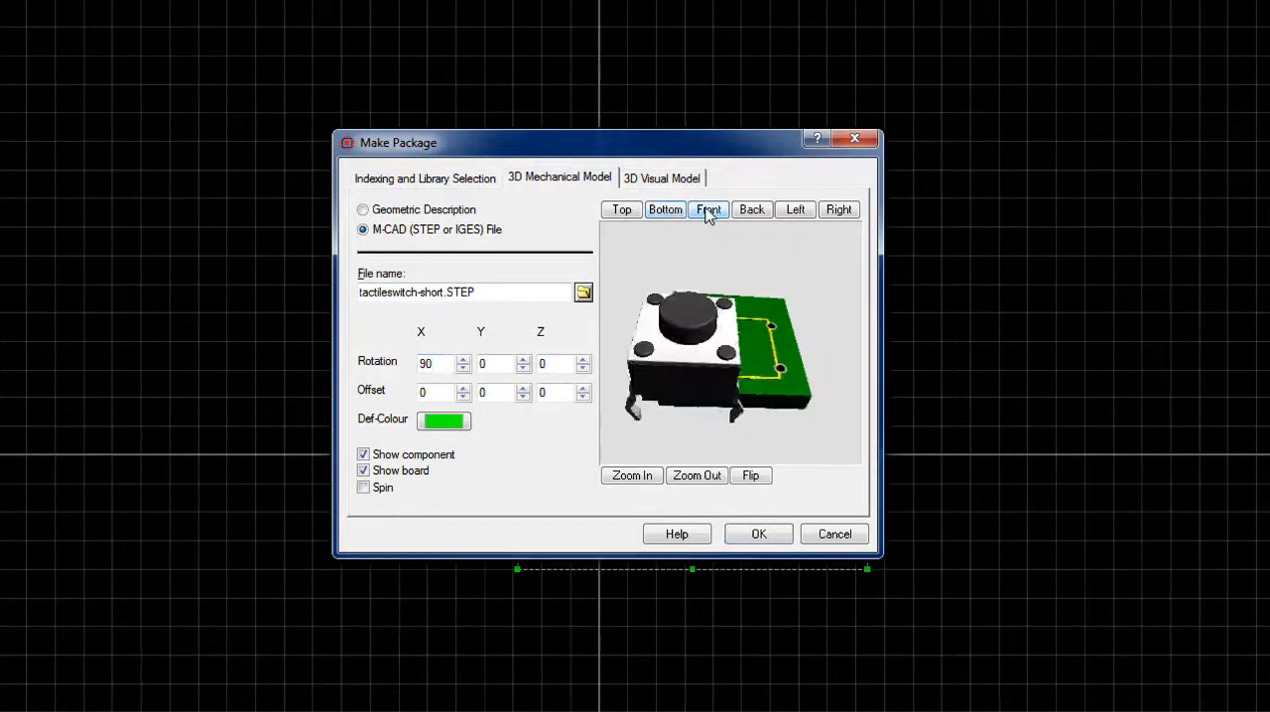
{"action": "left_click", "coordinate": [621, 213]}
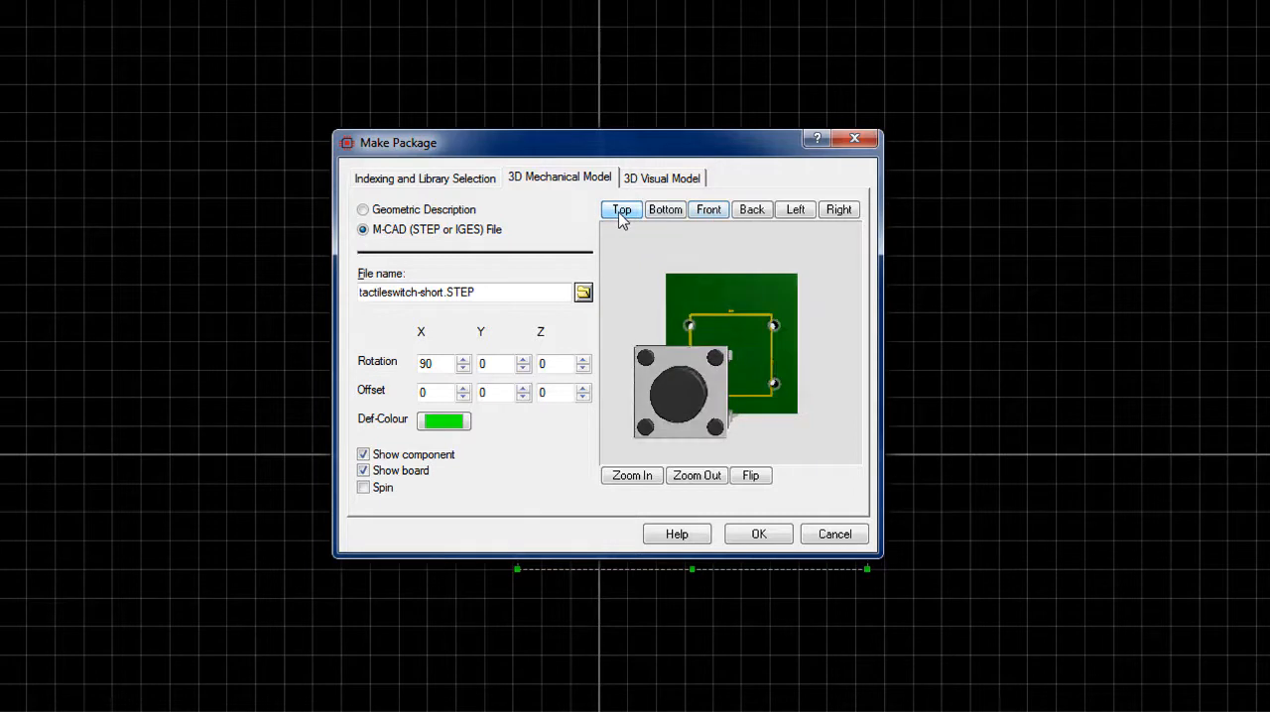
Offset the switch's 3D model 3 mm in X and 2 mm in Y to align it with the footprint
{"action": "left_click", "coordinate": [467, 389]}
{"action": "left_click", "coordinate": [468, 389]}
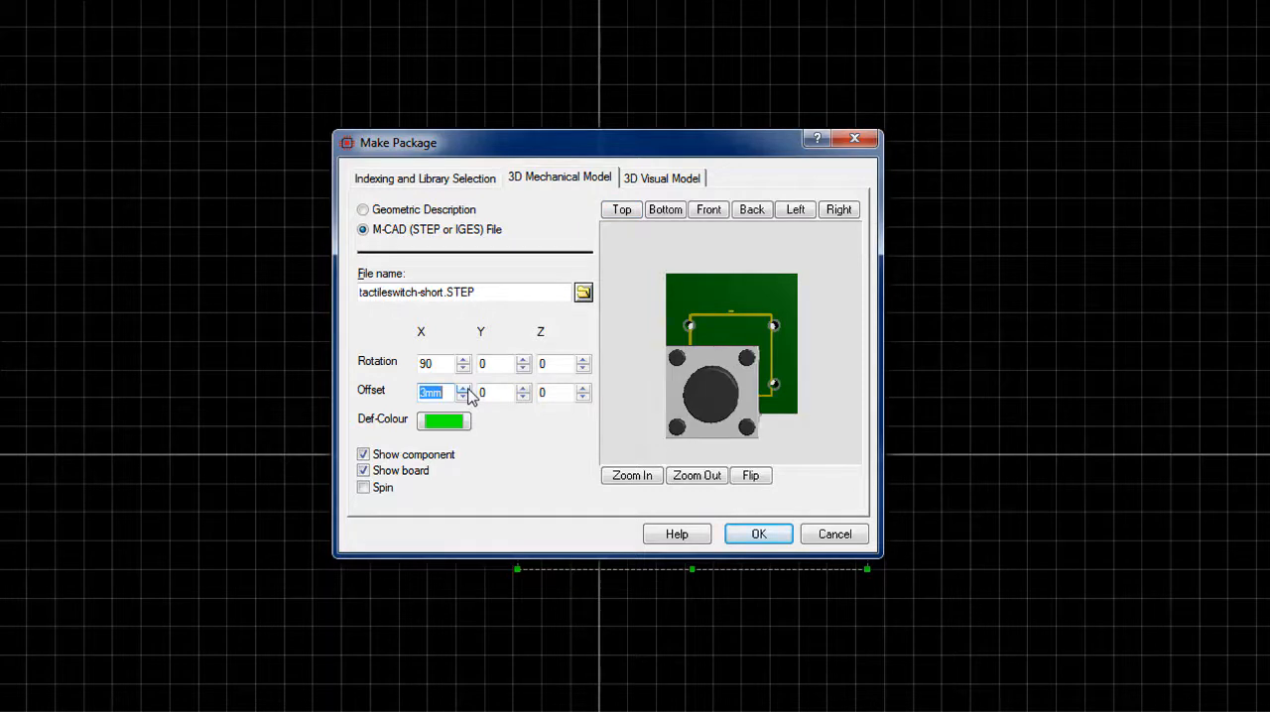
{"action": "left_click", "coordinate": [463, 388]}
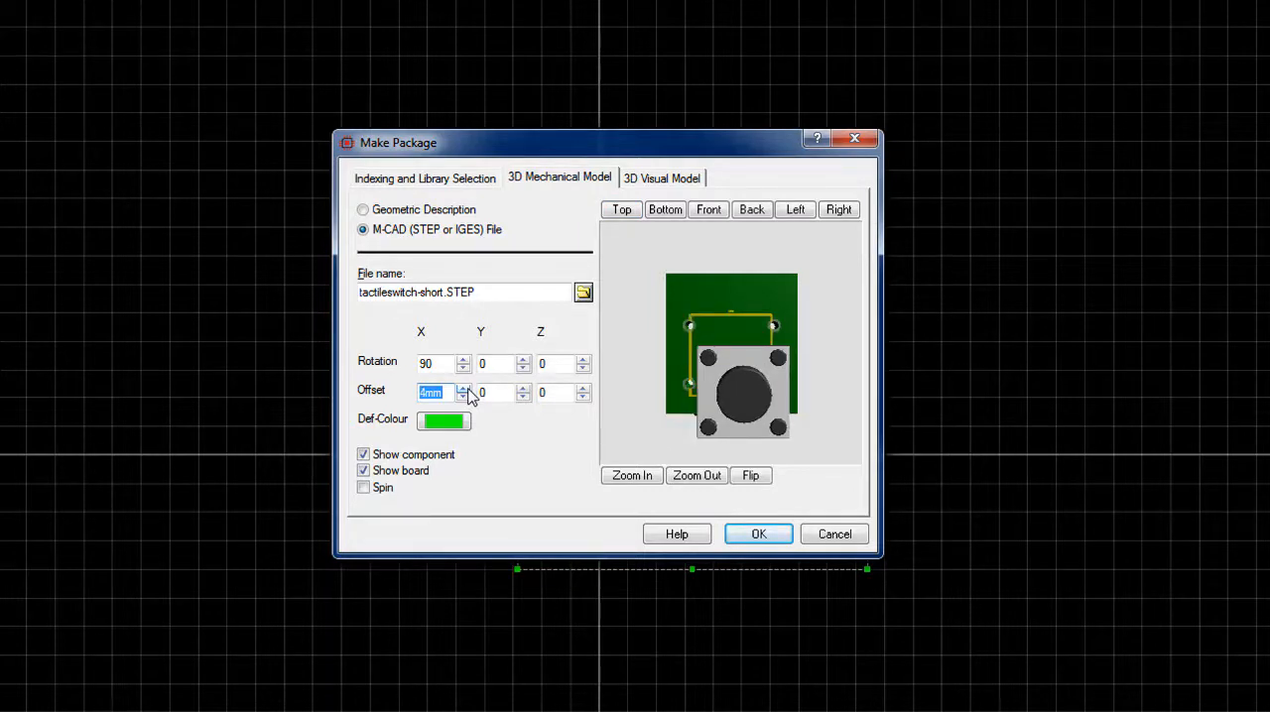
{"action": "left_click", "coordinate": [464, 399]}
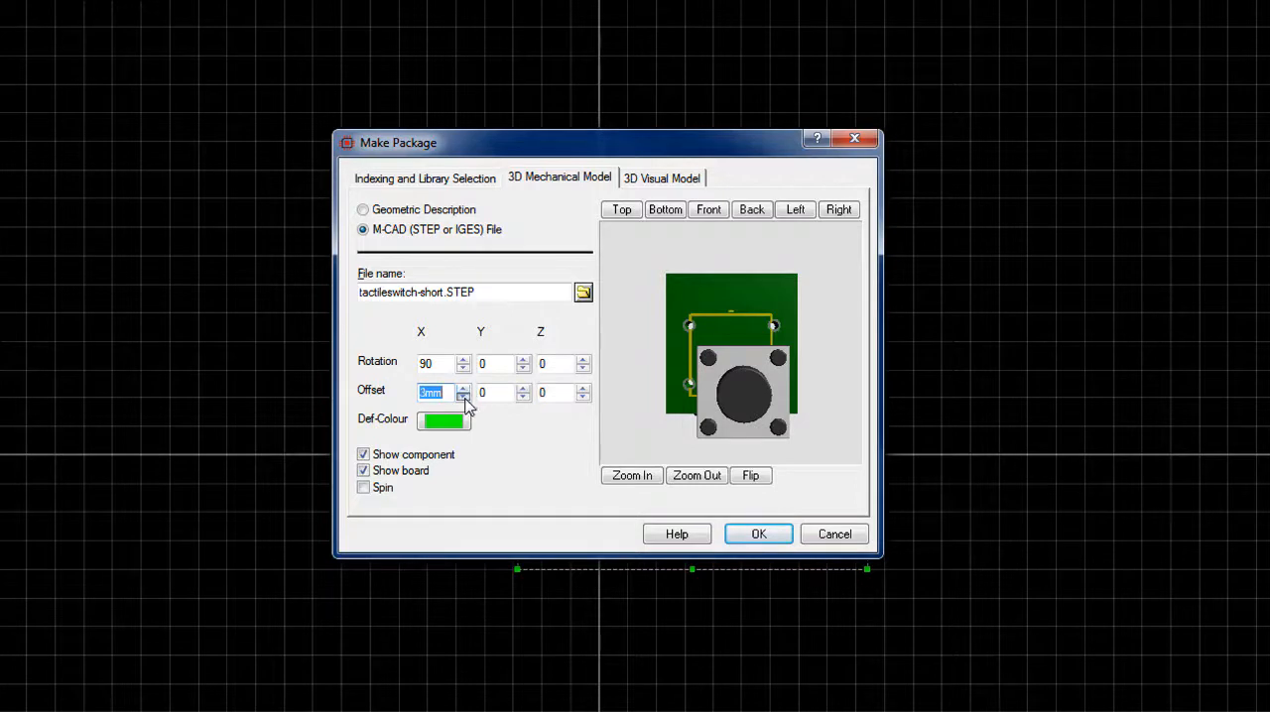
{"action": "left_click", "coordinate": [521, 388]}
{"action": "left_click", "coordinate": [521, 389]}
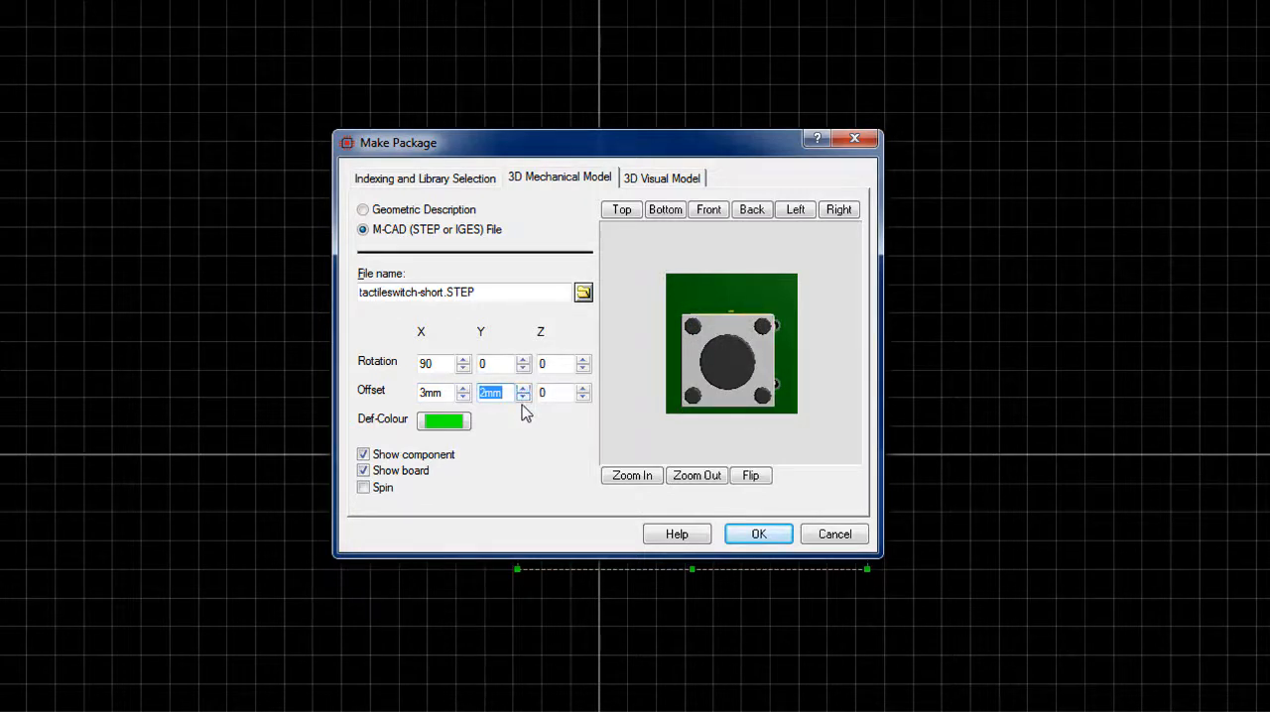
Examine the switch model's seating on the board from the back, front and left views
{"action": "left_click", "coordinate": [744, 210]}
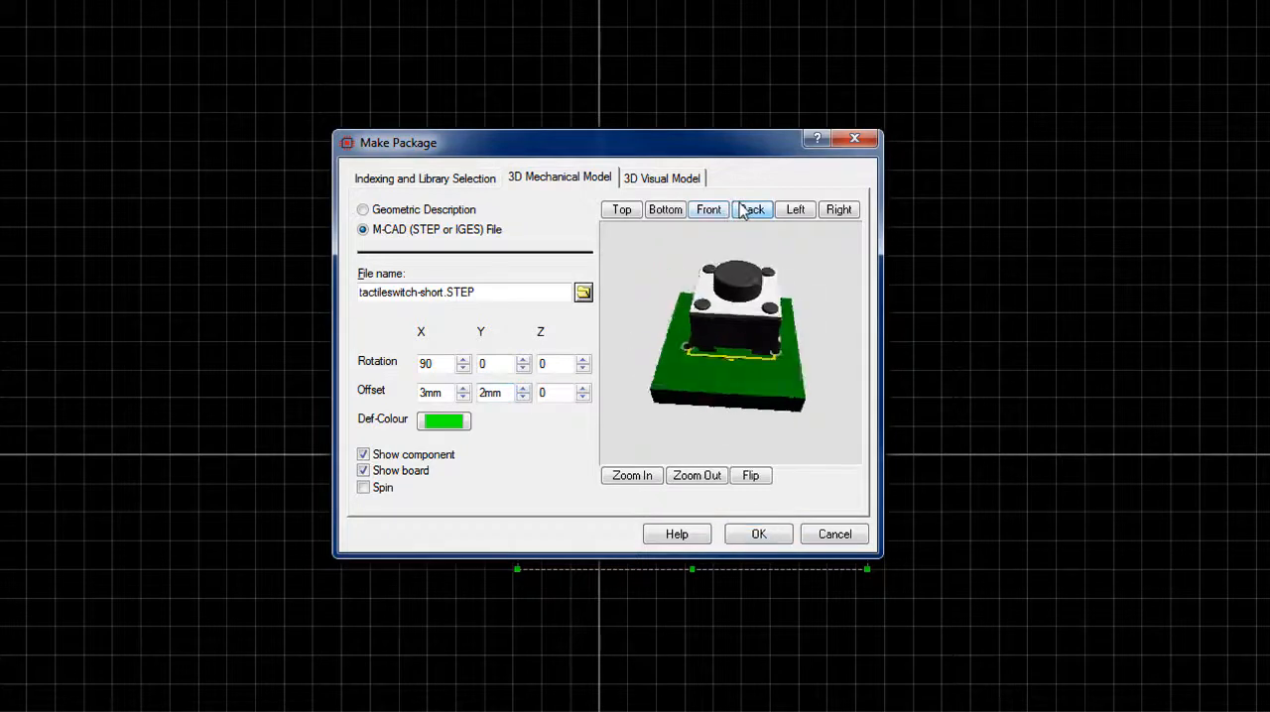
{"action": "left_click", "coordinate": [724, 220]}
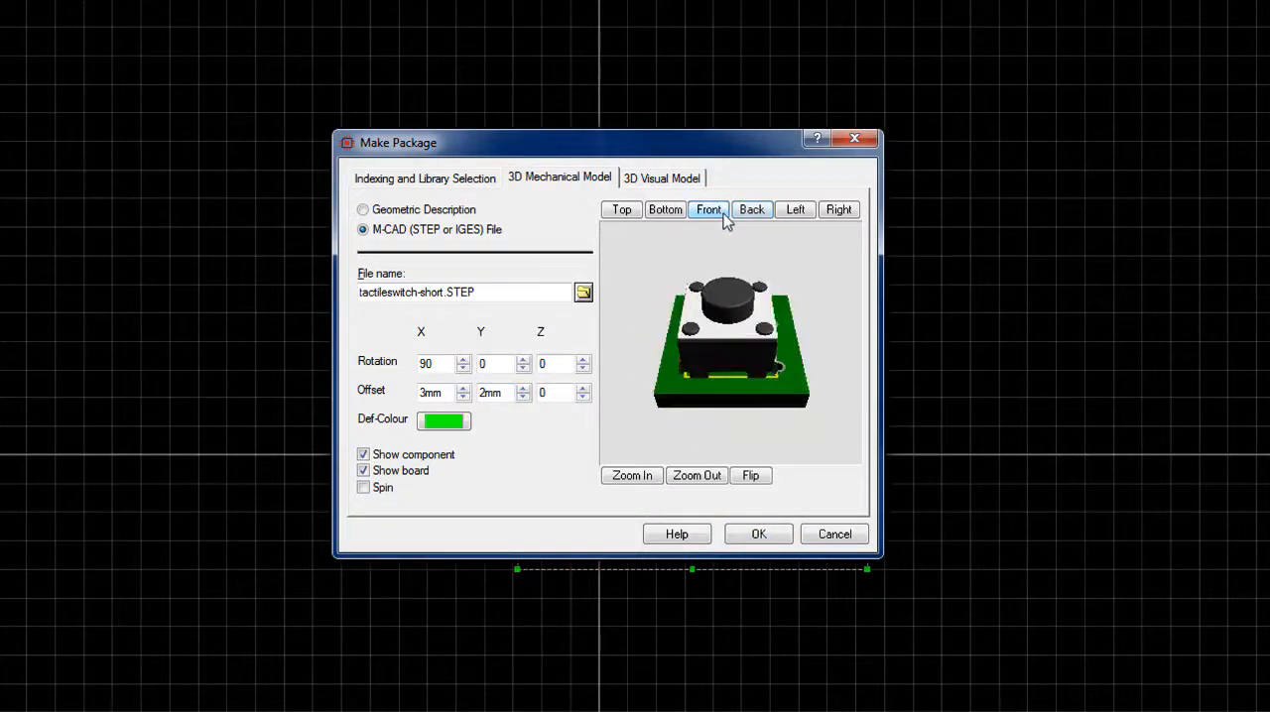
{"action": "left_click", "coordinate": [788, 215]}
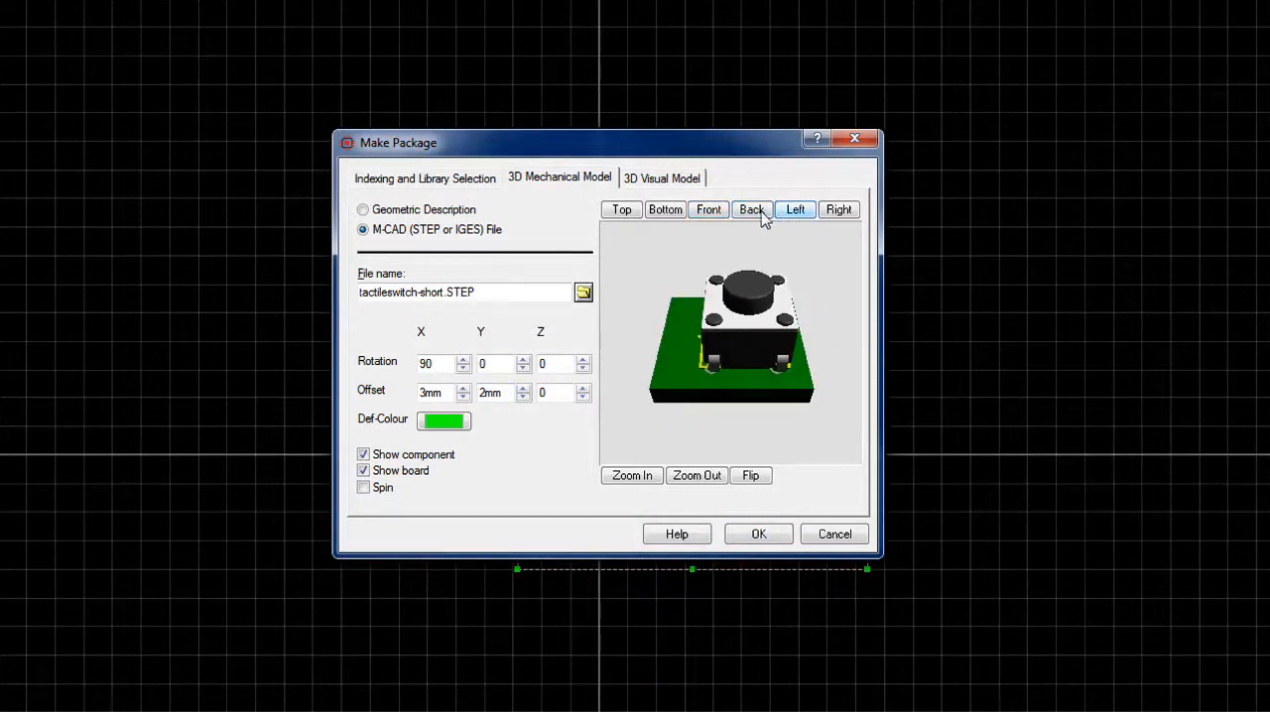
Examine the switch model's pins through the board from the right, from below and at free angles
{"action": "left_click", "coordinate": [854, 212]}
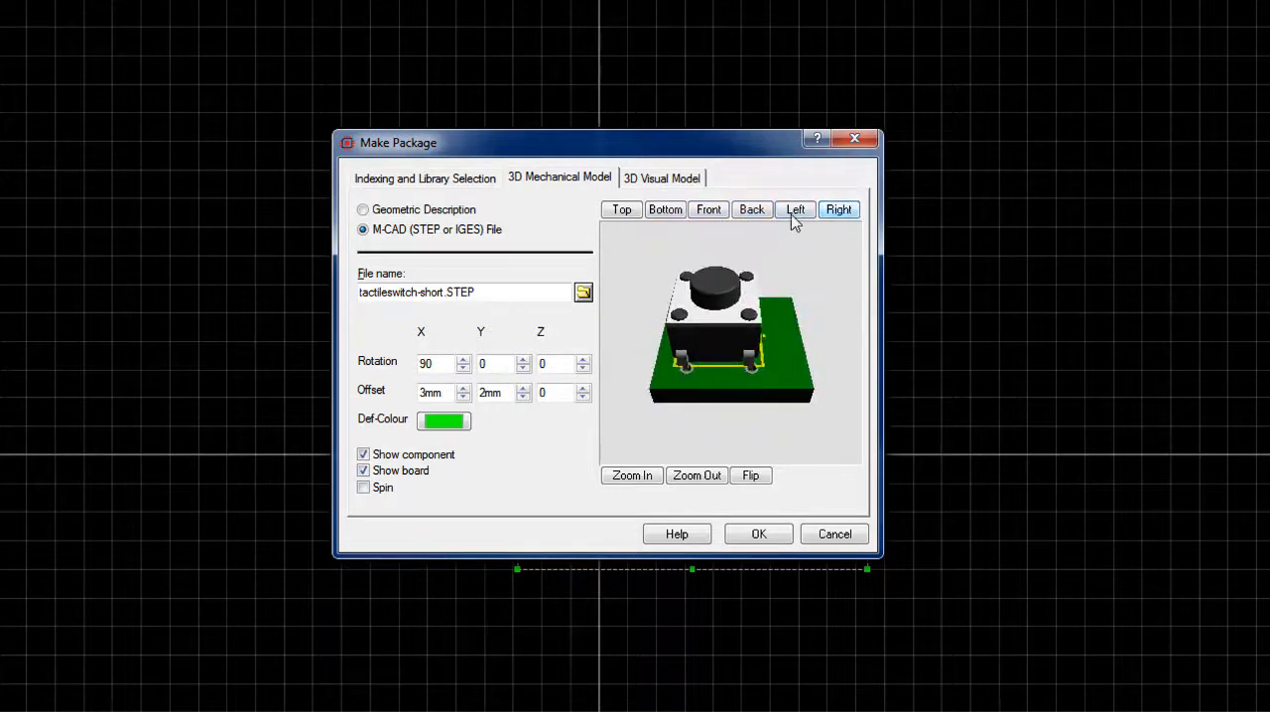
{"action": "left_click", "coordinate": [662, 213]}
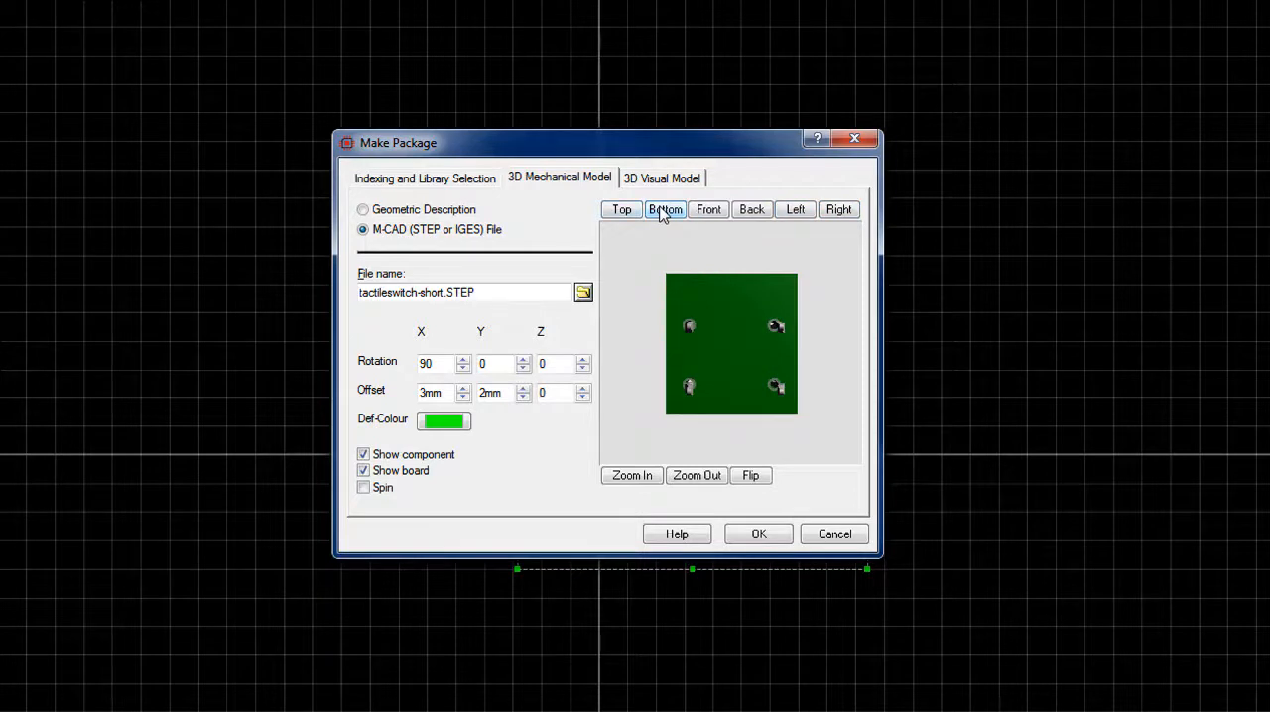
{"action": "left_click_drag", "start_coordinate": [707, 325], "coordinate": [754, 397]}
{"action": "mouse_move", "coordinate": [731, 344]}
{"action": "left_mouse_down"}
{"action": "mouse_move", "coordinate": [742, 321]}
{"action": "mouse_move", "coordinate": [736, 335]}
{"action": "left_mouse_up"}
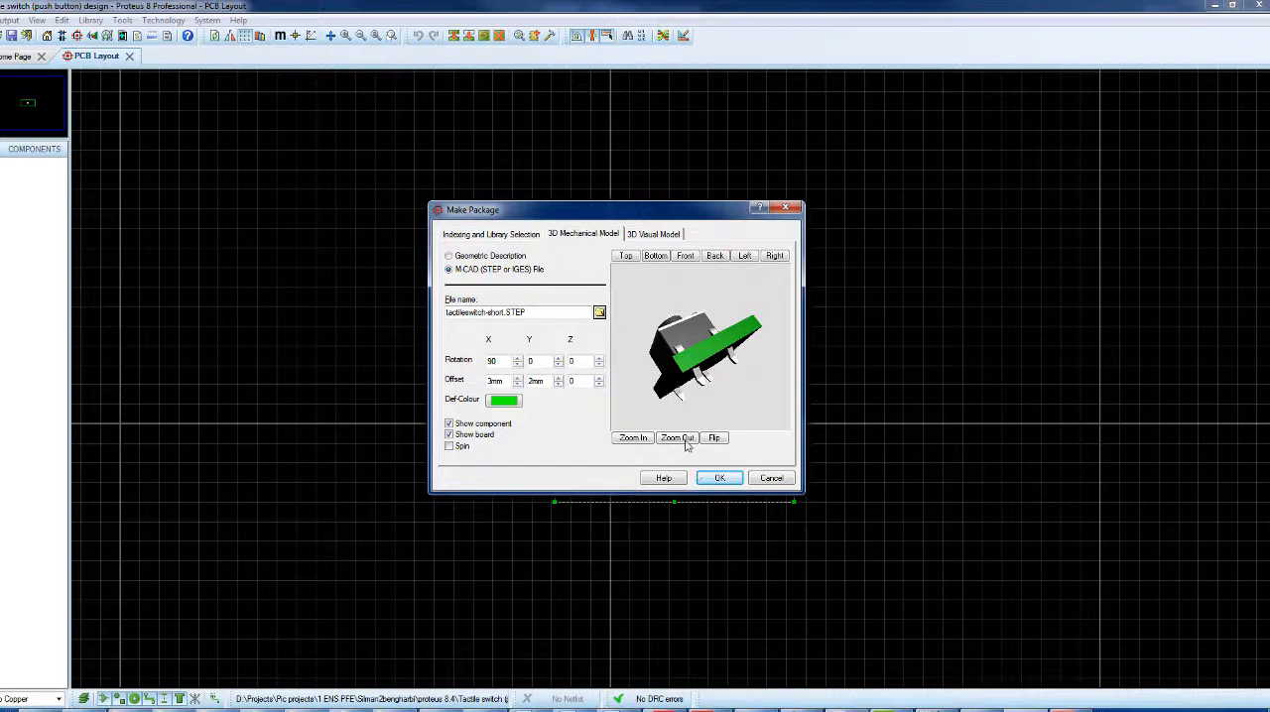
Turn on spin for the 3D preview, save the package to the library and save the project
{"action": "left_click", "coordinate": [460, 449]}
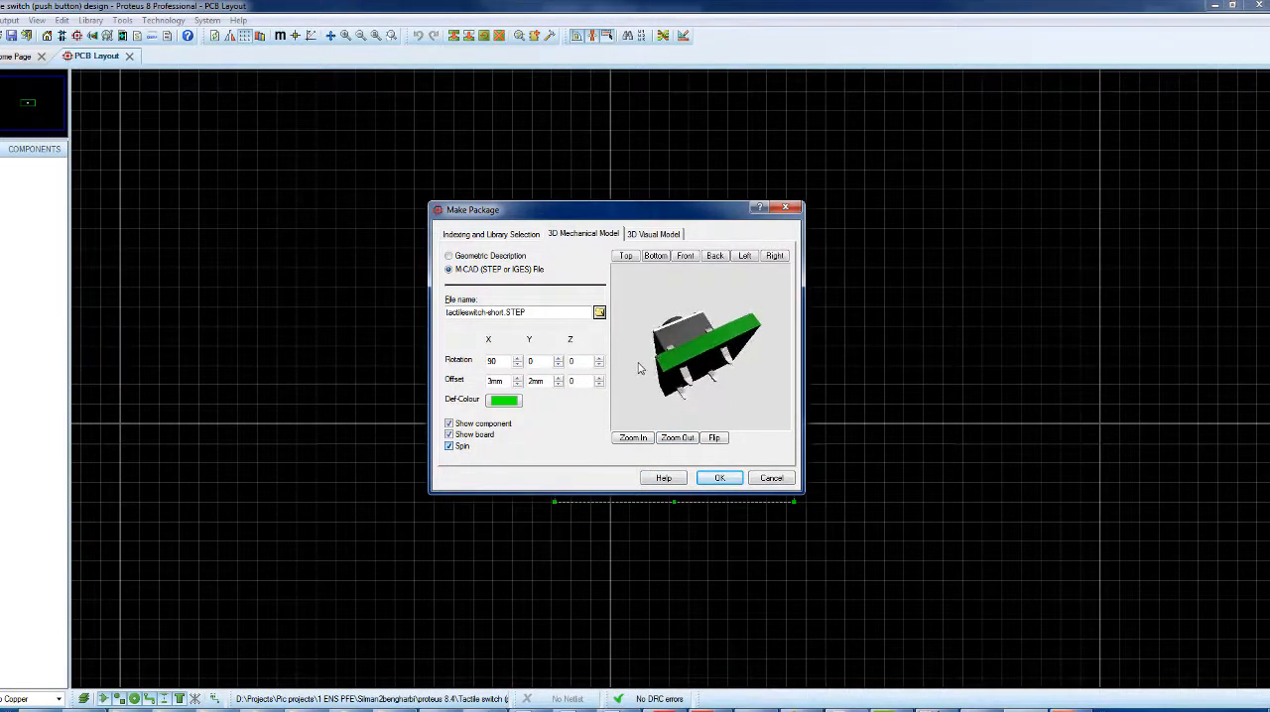
{"action": "left_click", "coordinate": [721, 479]}
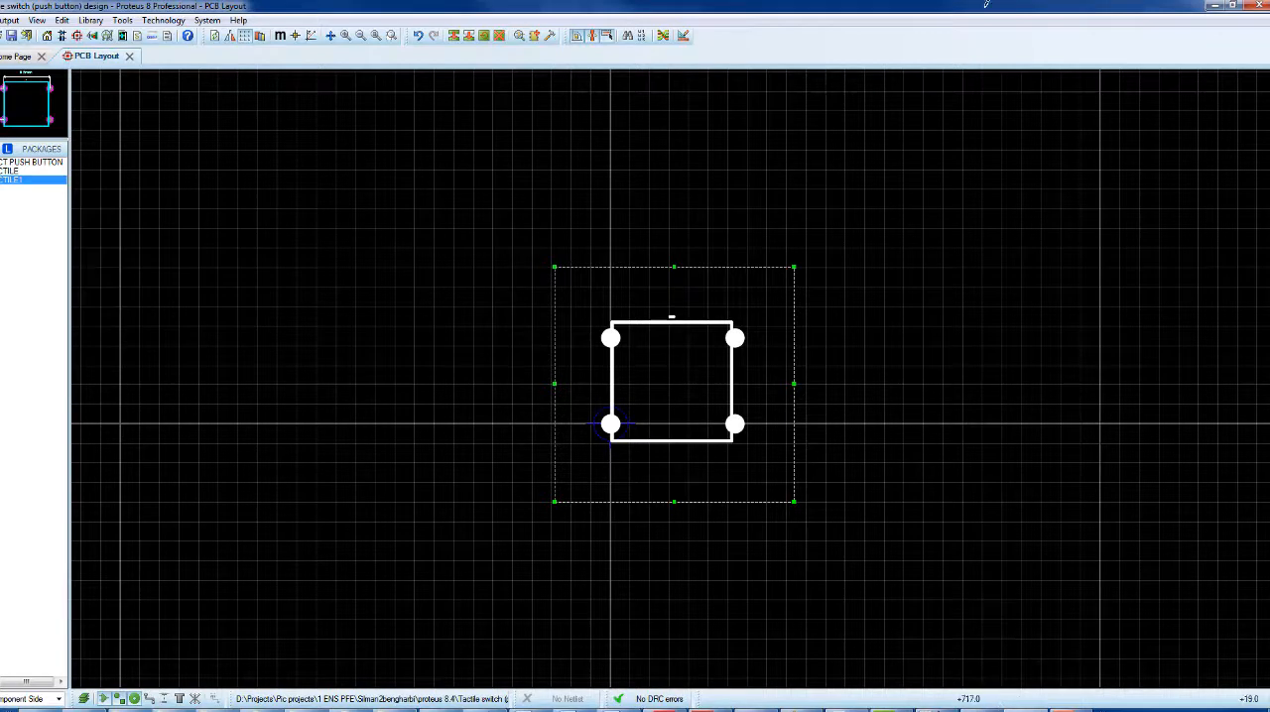
{"action": "left_click", "coordinate": [0, 20]}
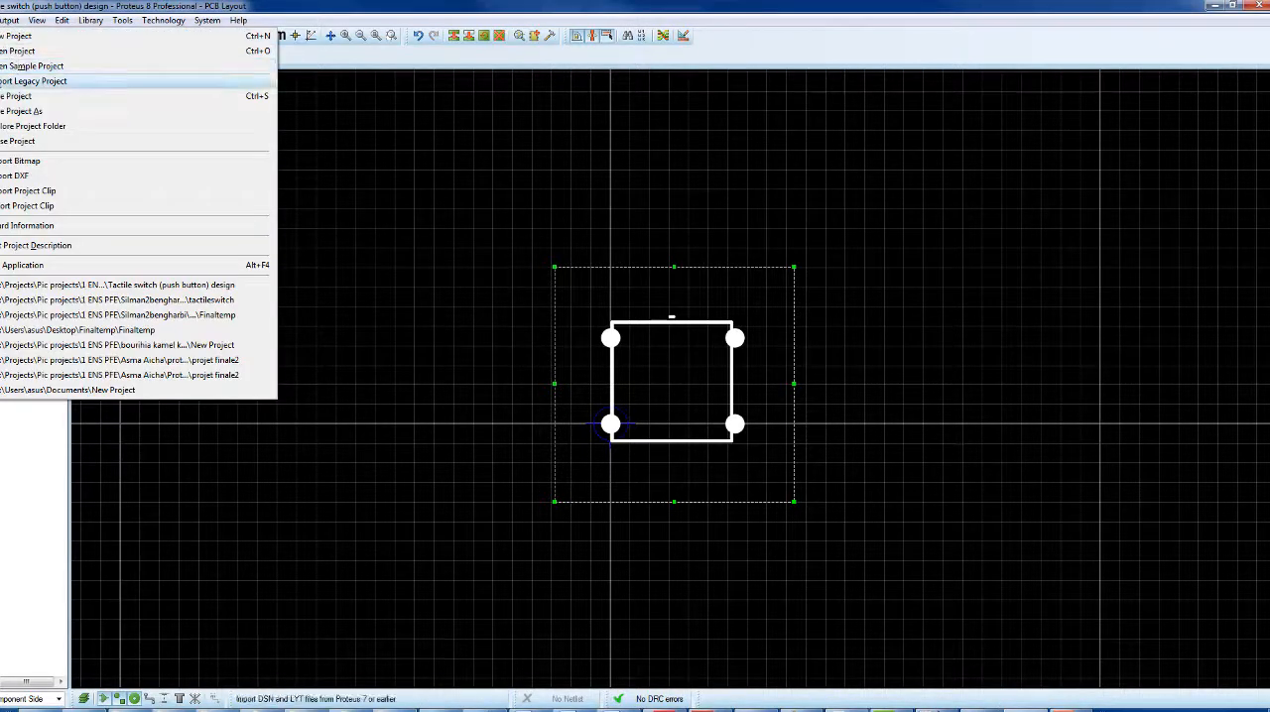
{"action": "left_click", "coordinate": [14, 96]}
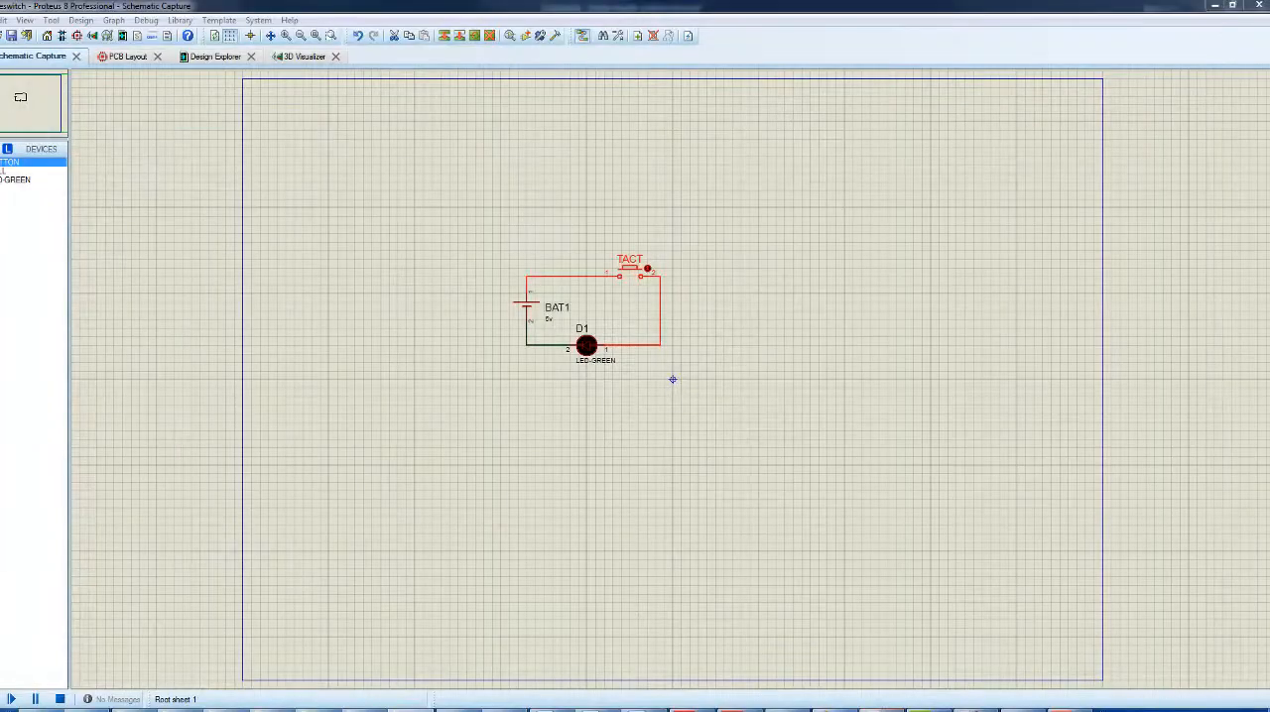
Open the packaging tool for push button TACT1 in the schematic and choose the TACTILE1 packaging
{"action": "right_click", "coordinate": [644, 272]}
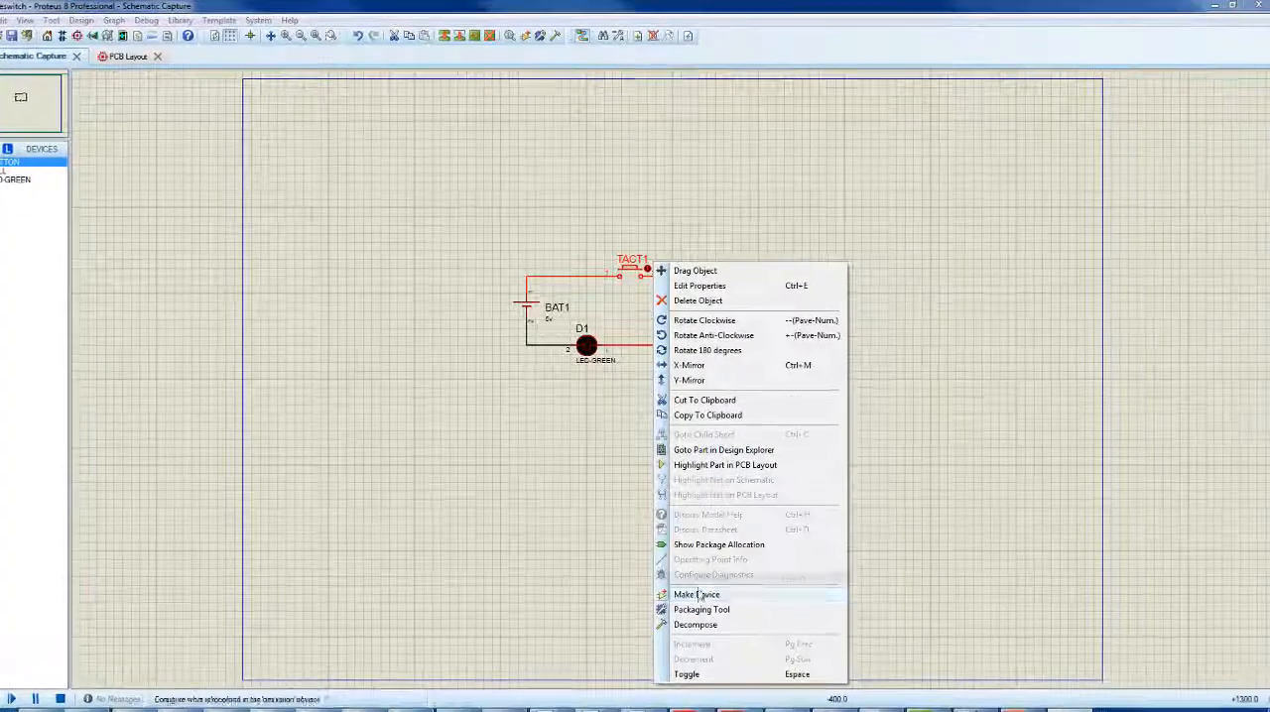
{"action": "left_click", "coordinate": [687, 600]}
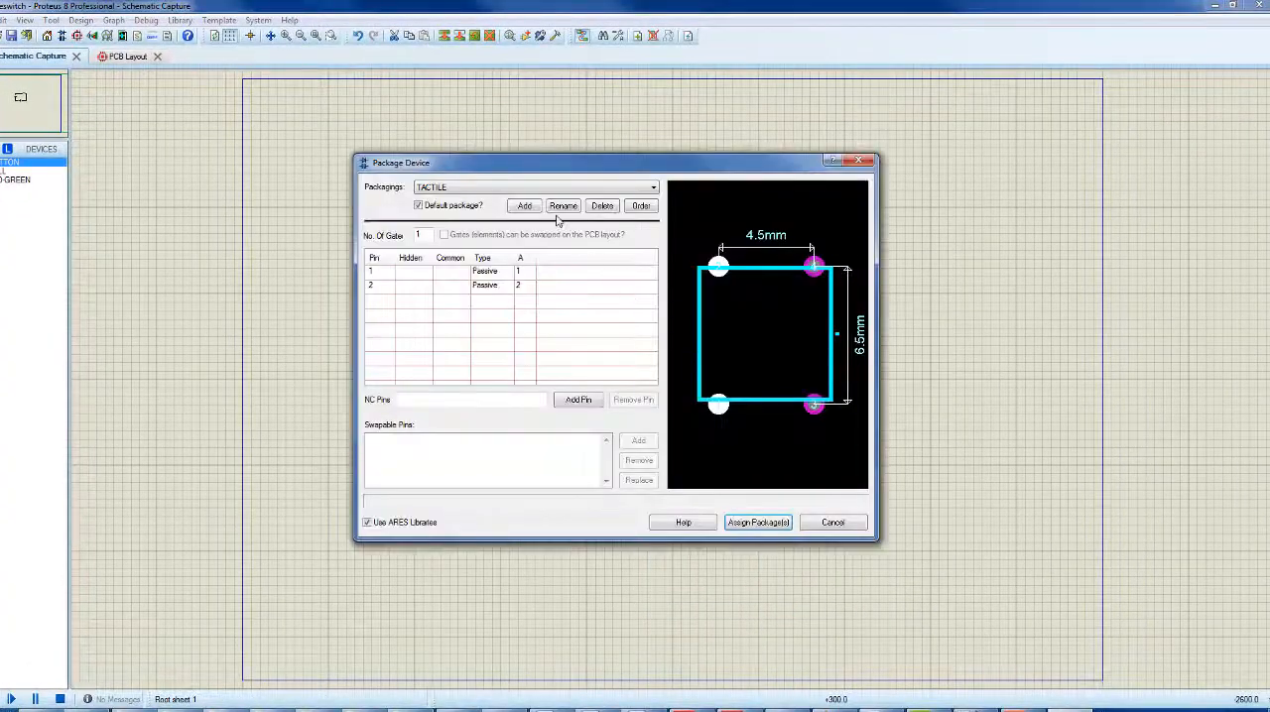
{"action": "left_click", "coordinate": [451, 205]}
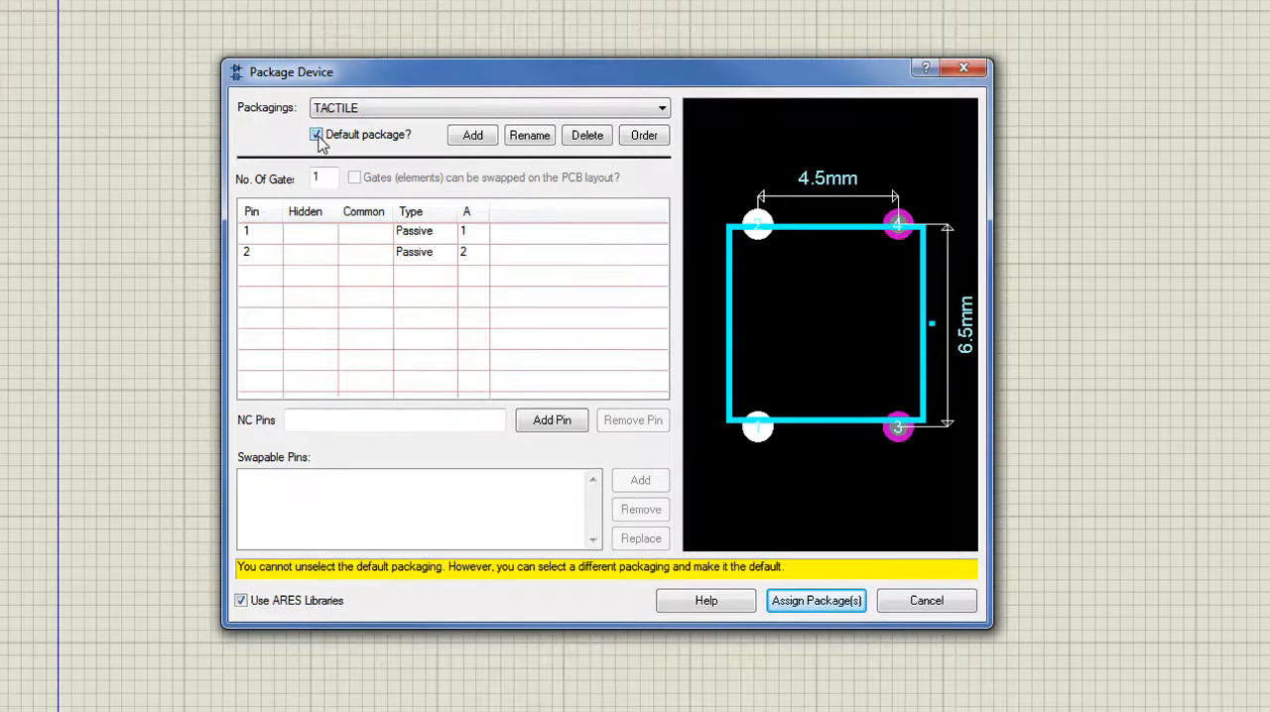
{"action": "left_click", "coordinate": [425, 111]}
{"action": "left_click", "coordinate": [405, 155]}
Assign the packages to TACT1, save them in the USERDVC library, and recheck the device's packaging
{"action": "left_click", "coordinate": [774, 601]}
{"action": "left_click", "coordinate": [633, 485]}
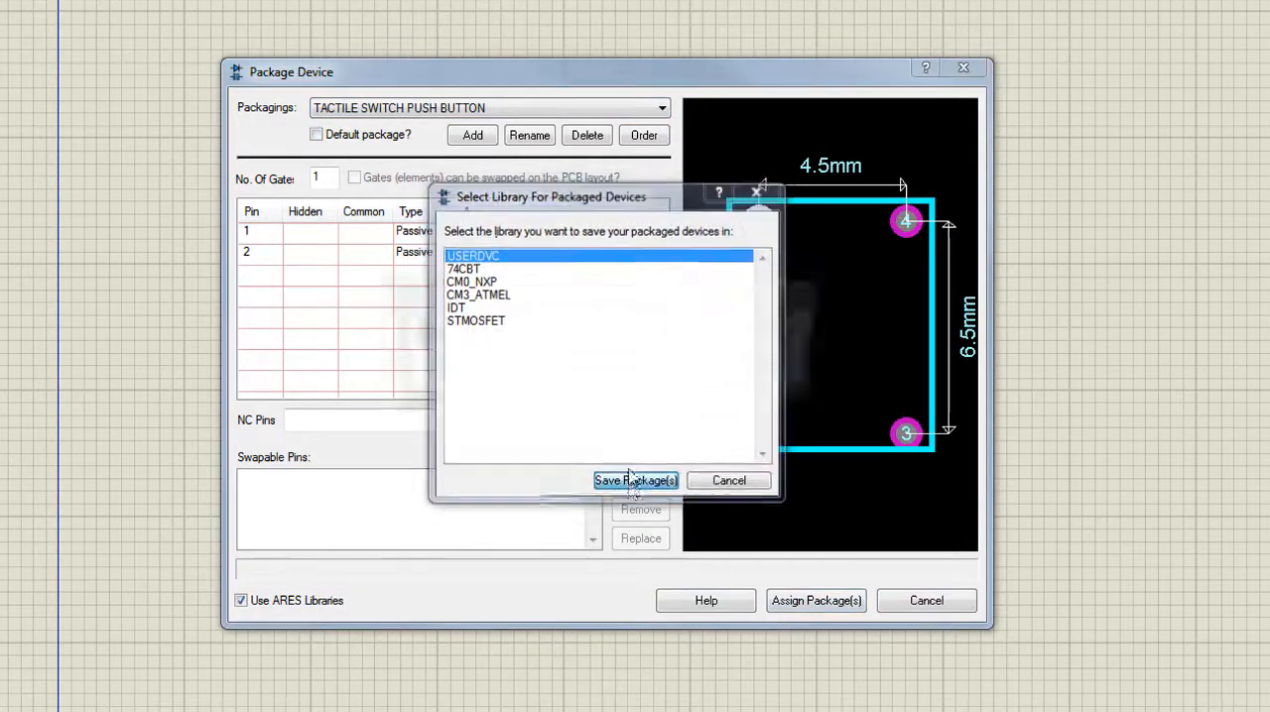
{"action": "left_click", "coordinate": [570, 385]}
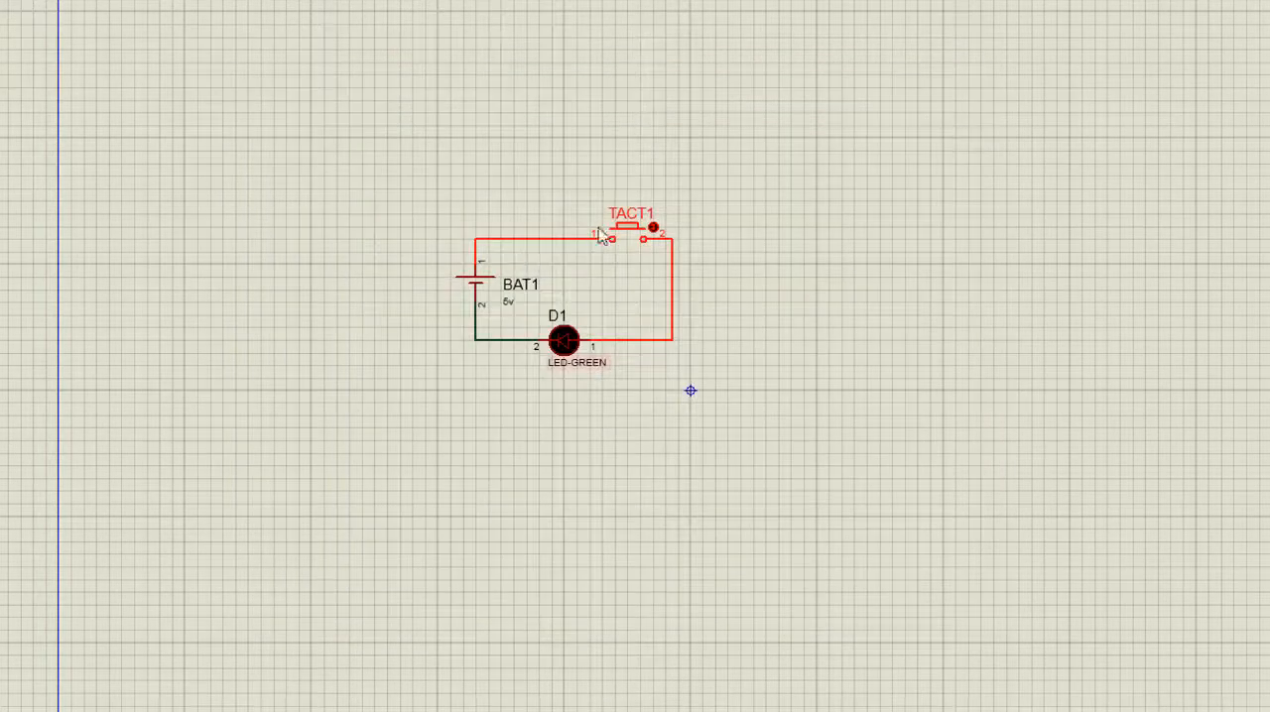
{"action": "right_click", "coordinate": [643, 218]}
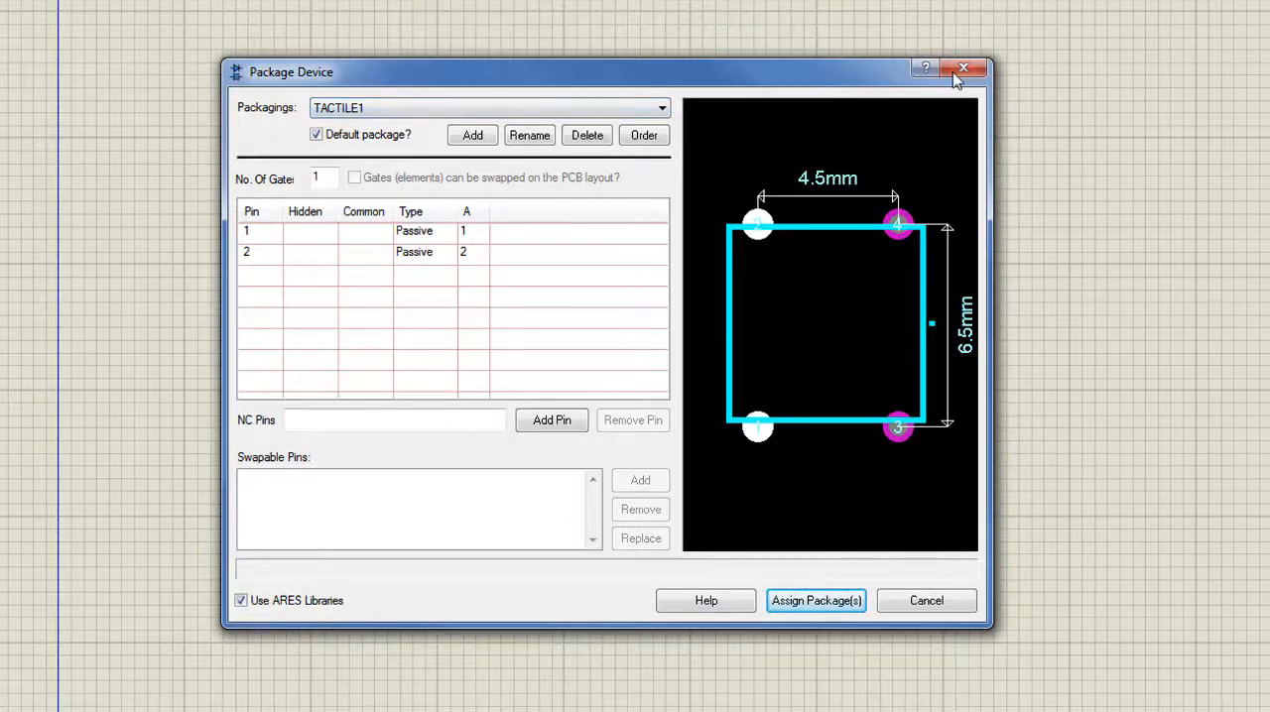
{"action": "left_click", "coordinate": [955, 71]}
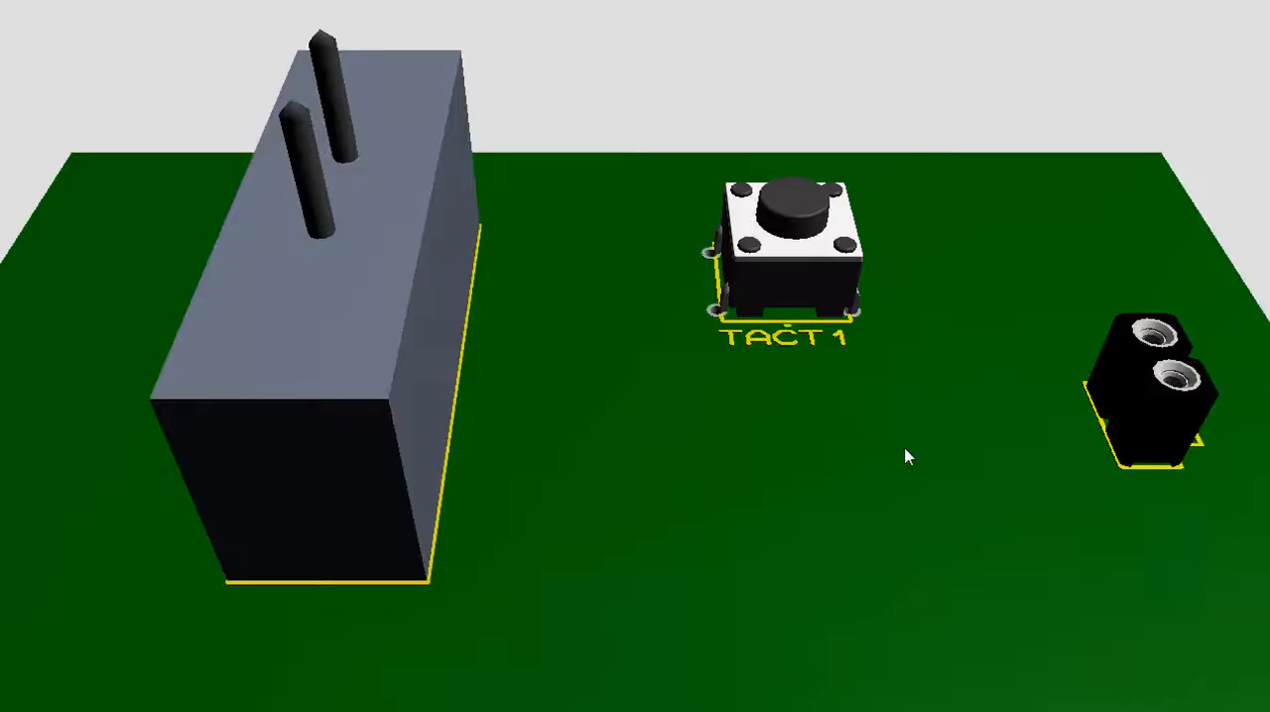
{"action": "left_click_drag", "start_coordinate": [905, 450], "coordinate": [618, 399]}
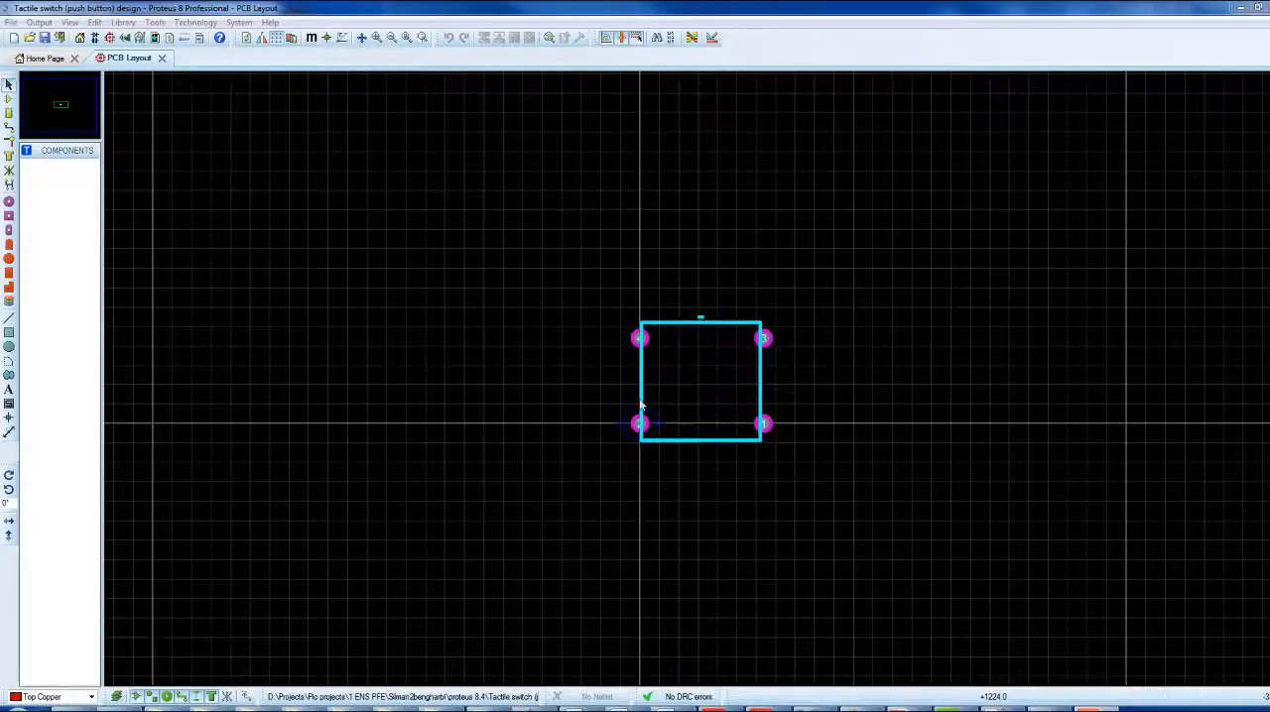
Place the coordinate origin at the lower-left corner of the footprint's silkscreen rectangle and switch the layout to metric units
{"action": "left_click", "coordinate": [326, 39]}
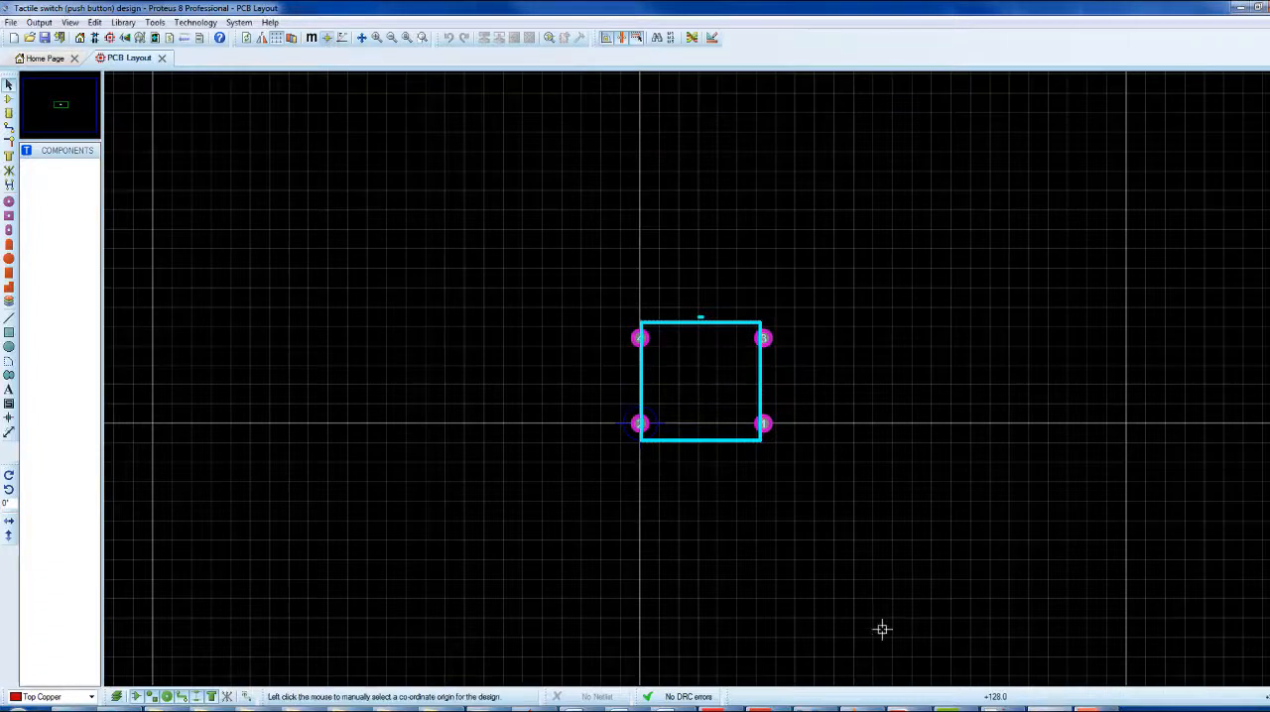
{"action": "left_click", "coordinate": [644, 394]}
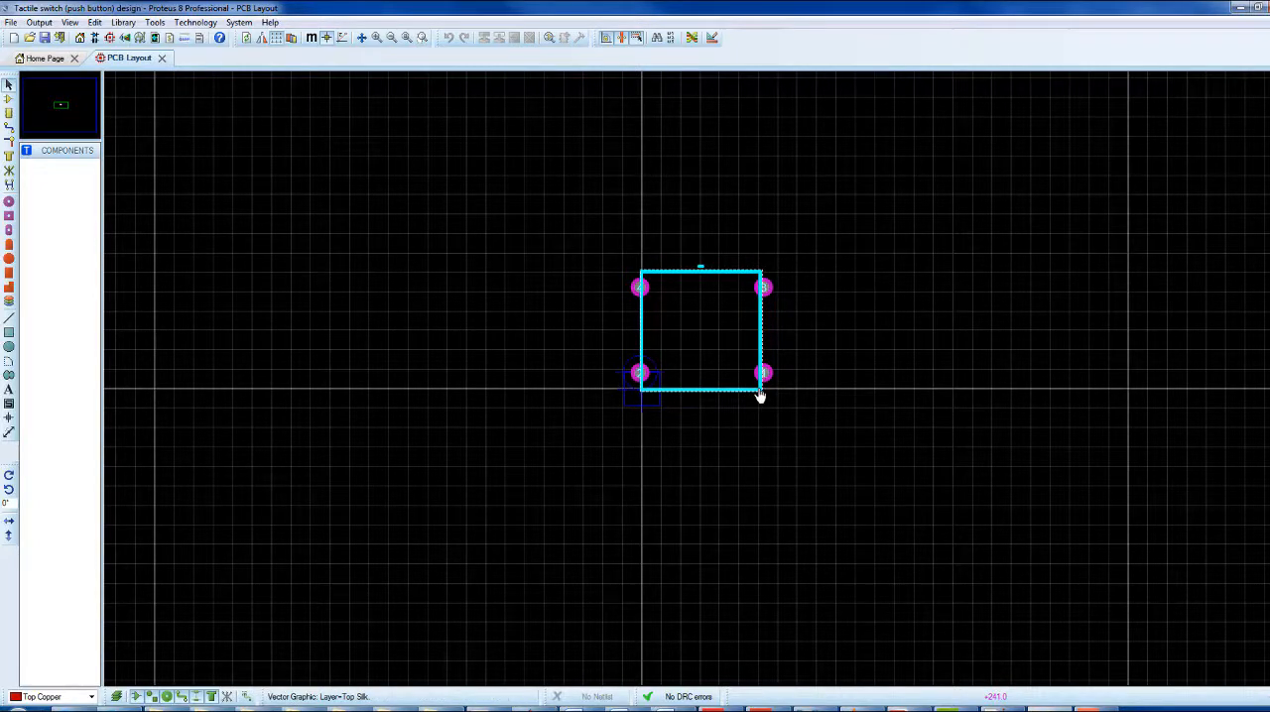
{"action": "left_click", "coordinate": [310, 36]}
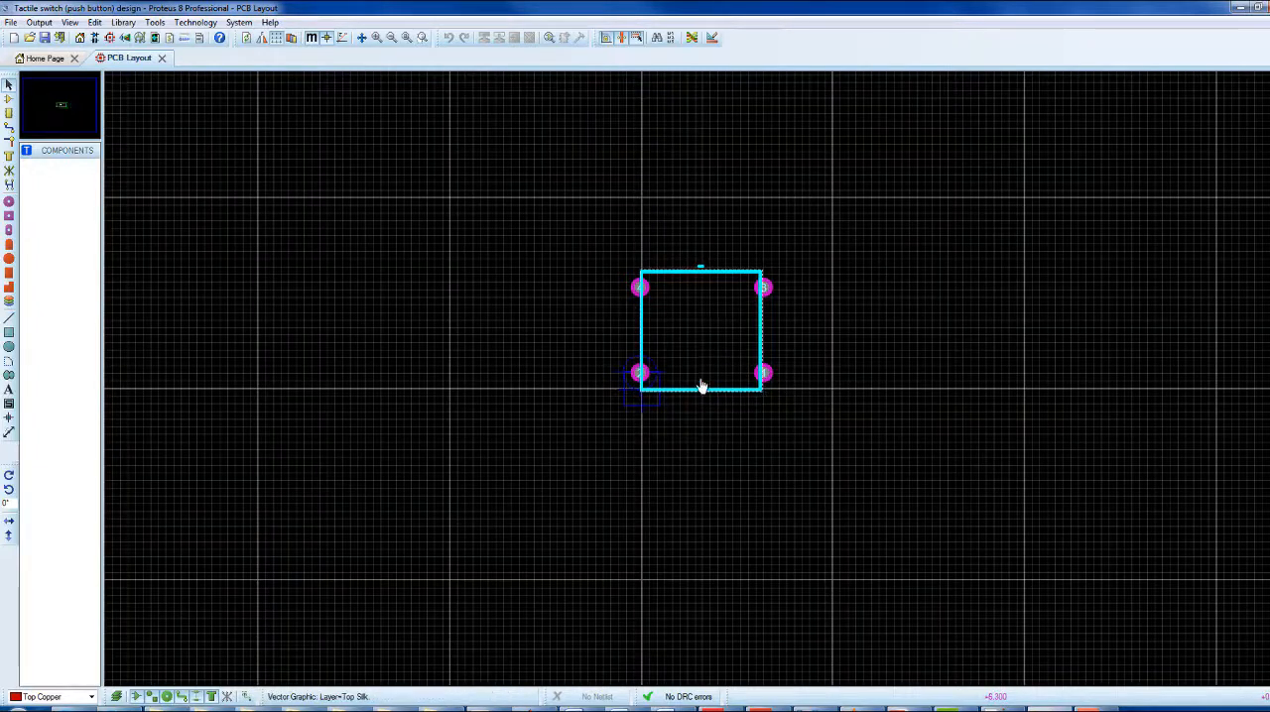
{"action": "scroll", "coordinate": [701, 386], "scroll_direction": "up", "scroll_amount": 2}
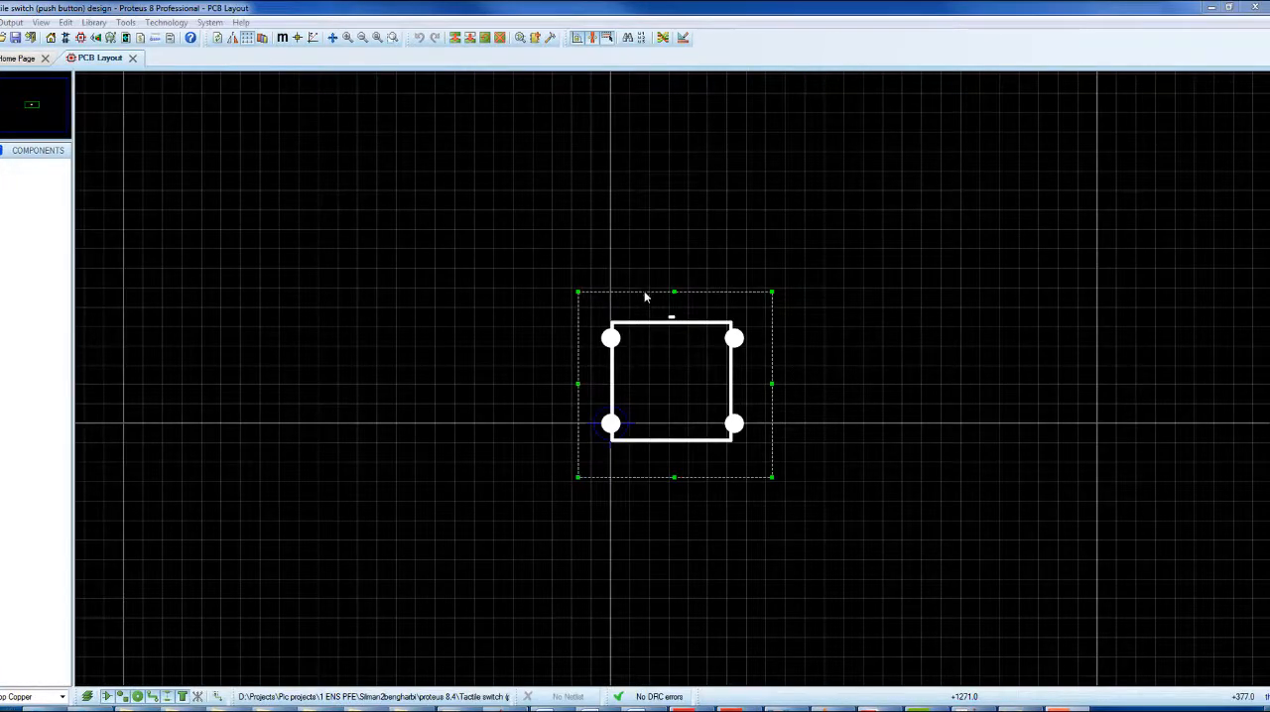
Start a package named TACTILE from the selected footprint, with category Miscellaneous and type Surface Mount
{"action": "right_click", "coordinate": [646, 294]}
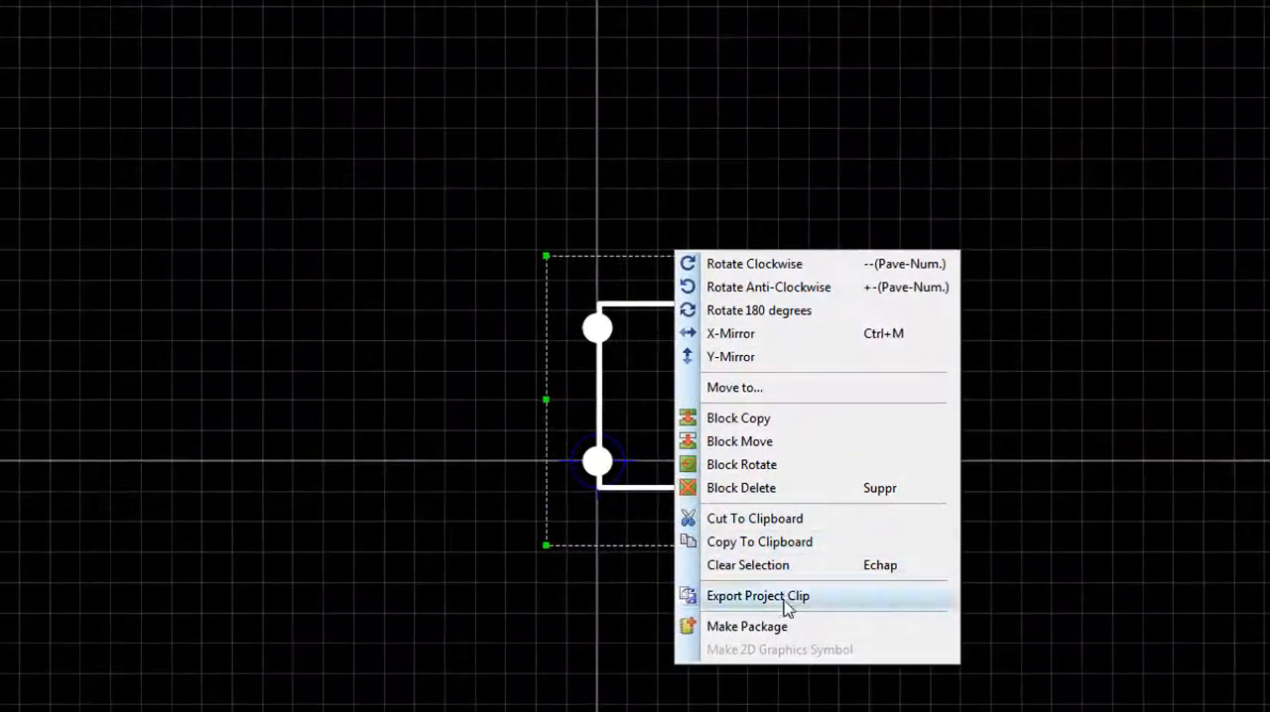
{"action": "left_click", "coordinate": [783, 621]}
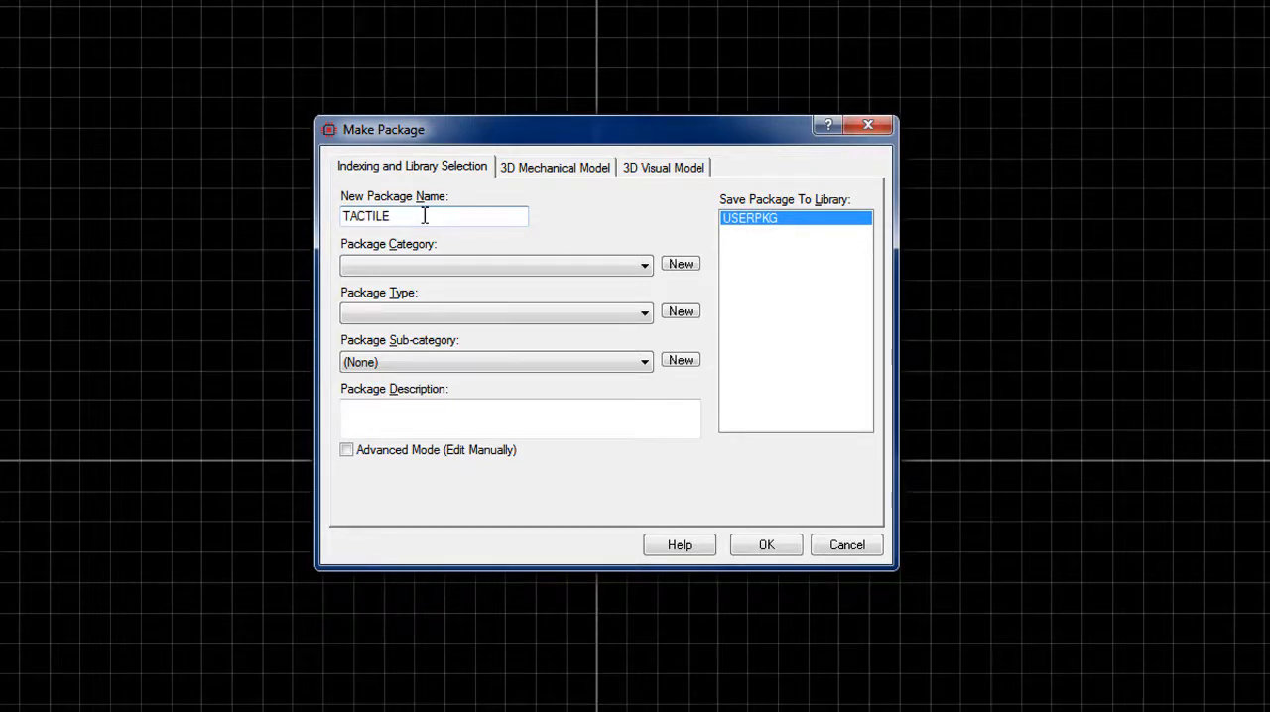
{"action": "left_click", "coordinate": [453, 266]}
{"action": "left_click", "coordinate": [451, 329]}
{"action": "left_click", "coordinate": [451, 315]}
{"action": "left_click", "coordinate": [450, 328]}
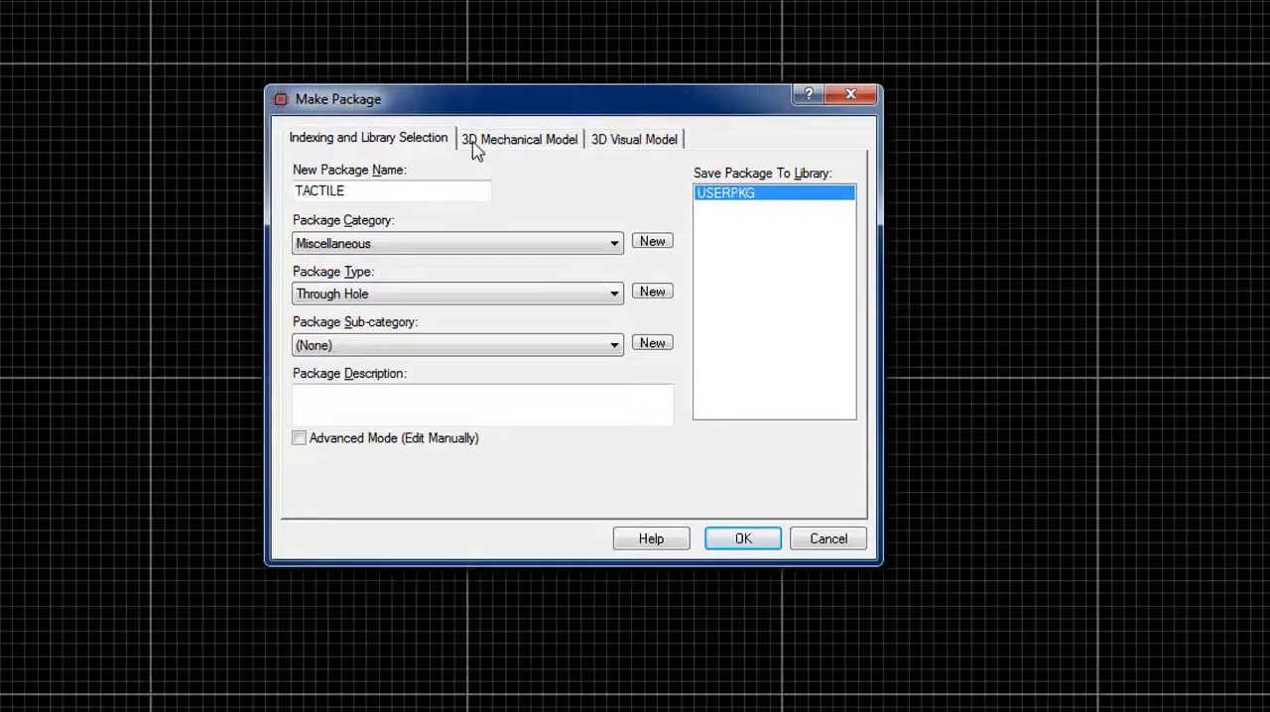
Set the package's 3D mechanical model to come from an M-CAD (STEP or IGES) file
{"action": "left_click", "coordinate": [473, 145]}
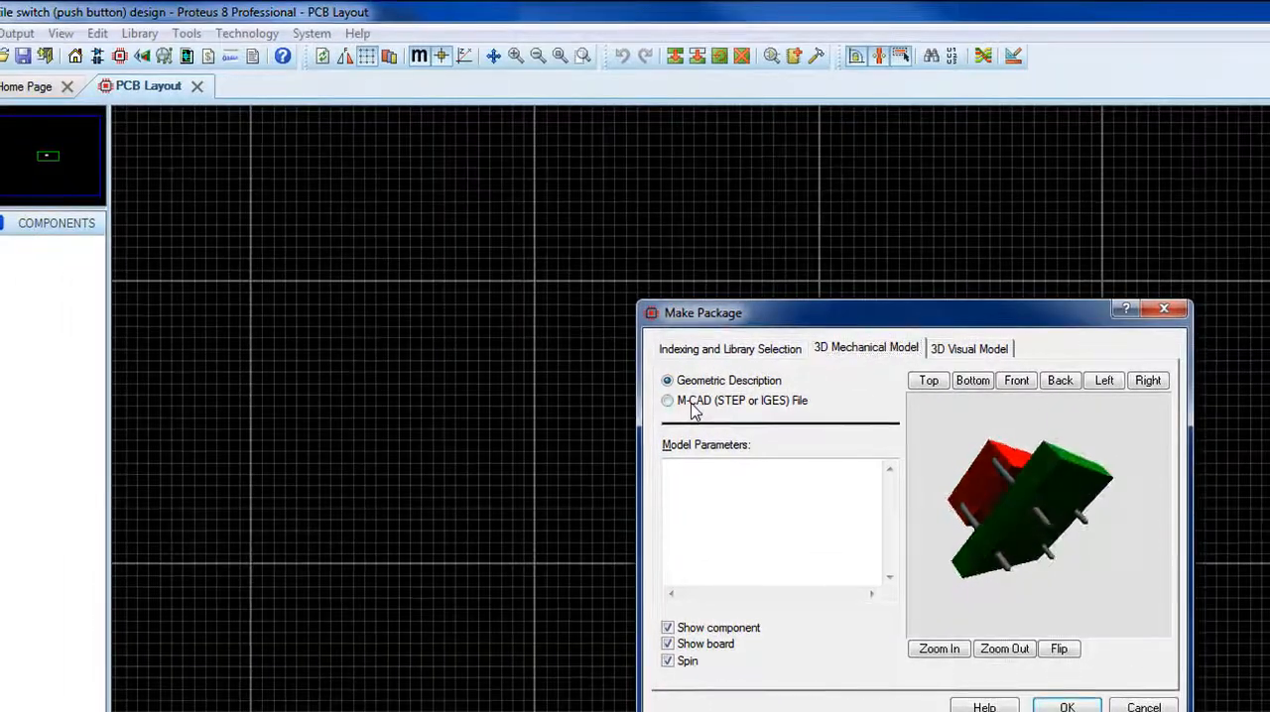
{"action": "left_click", "coordinate": [690, 401]}
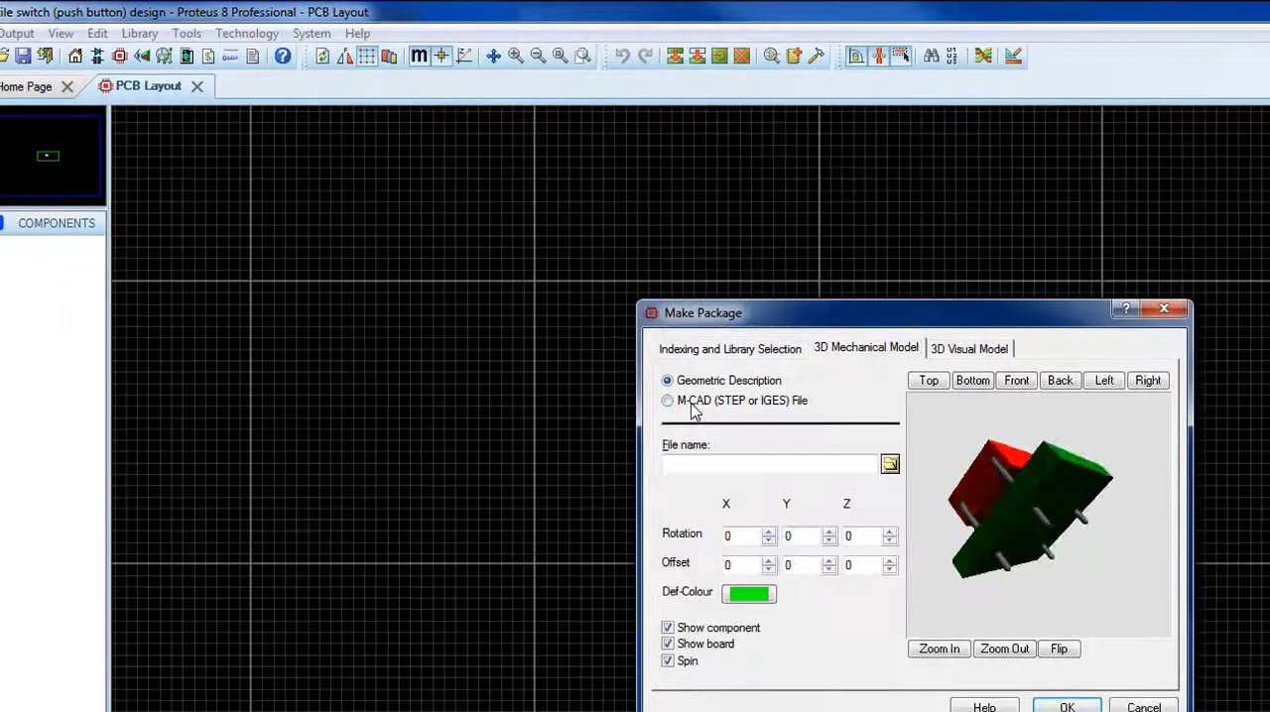